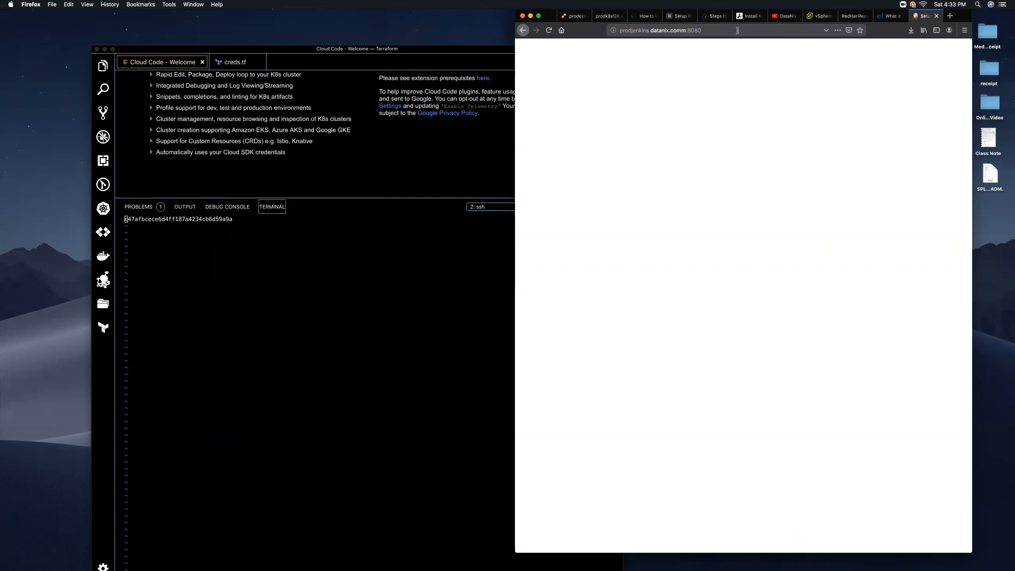
- Reload the Jenkins page, then copy the initial admin password hash from the editor terminal
{"action": "left_click", "coordinate": [617, 32]}
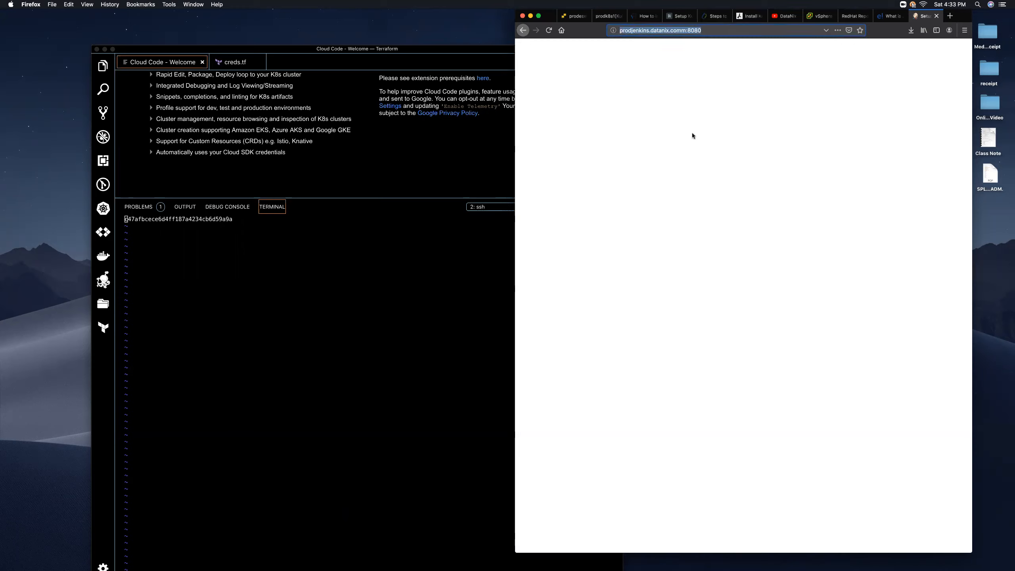
{"action": "left_click", "coordinate": [548, 30]}
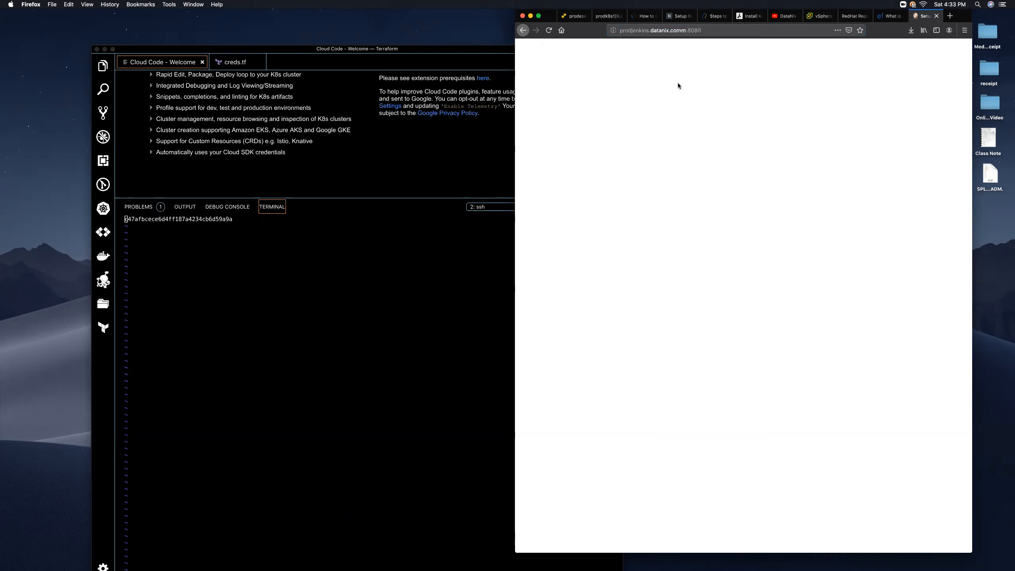
{"action": "left_click", "coordinate": [257, 239]}
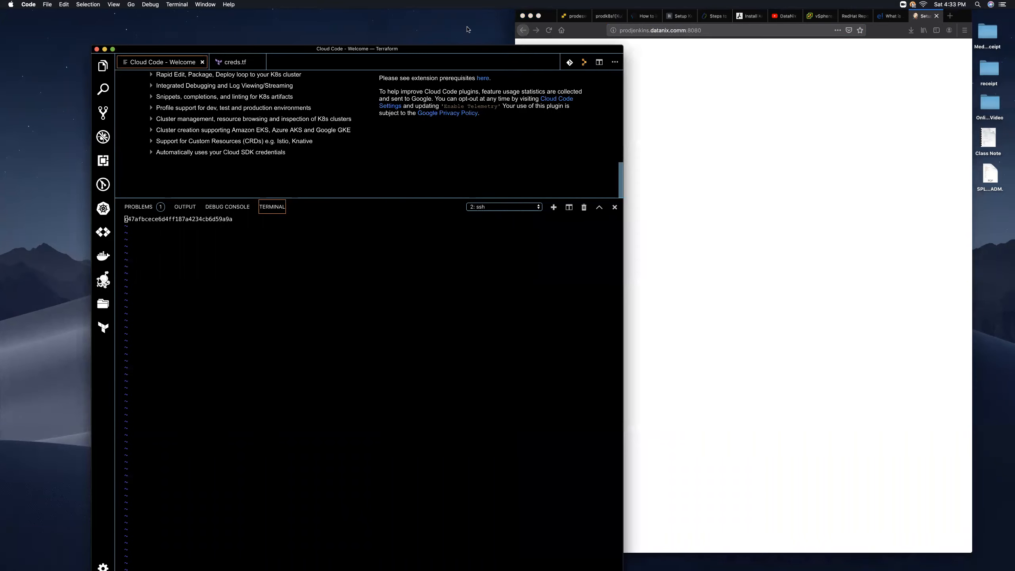
{"action": "left_click_drag", "start_coordinate": [475, 49], "coordinate": [443, 14]}
{"action": "left_click", "coordinate": [392, 317]}
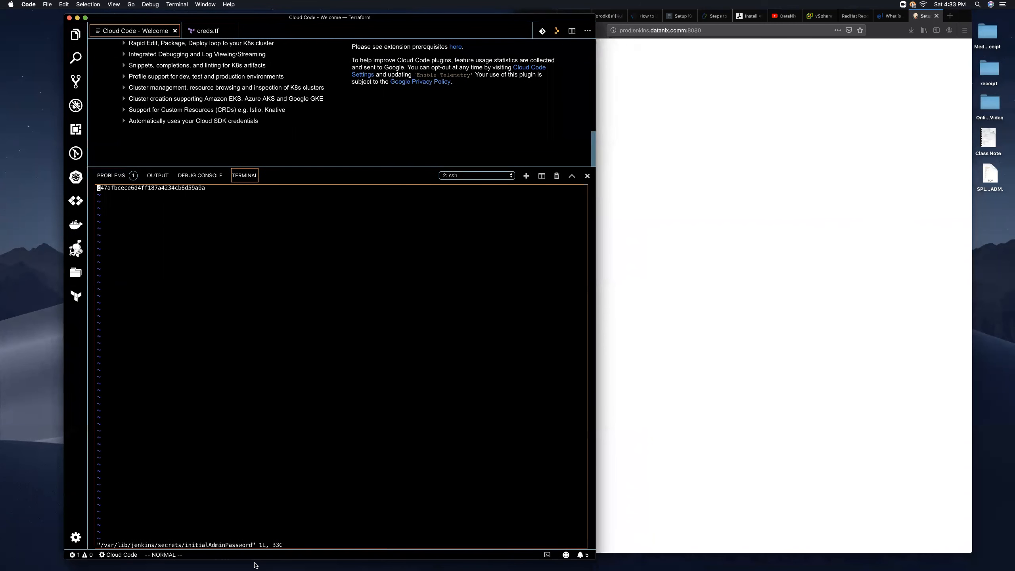
{"action": "left_click_drag", "start_coordinate": [204, 187], "coordinate": [97, 187]}
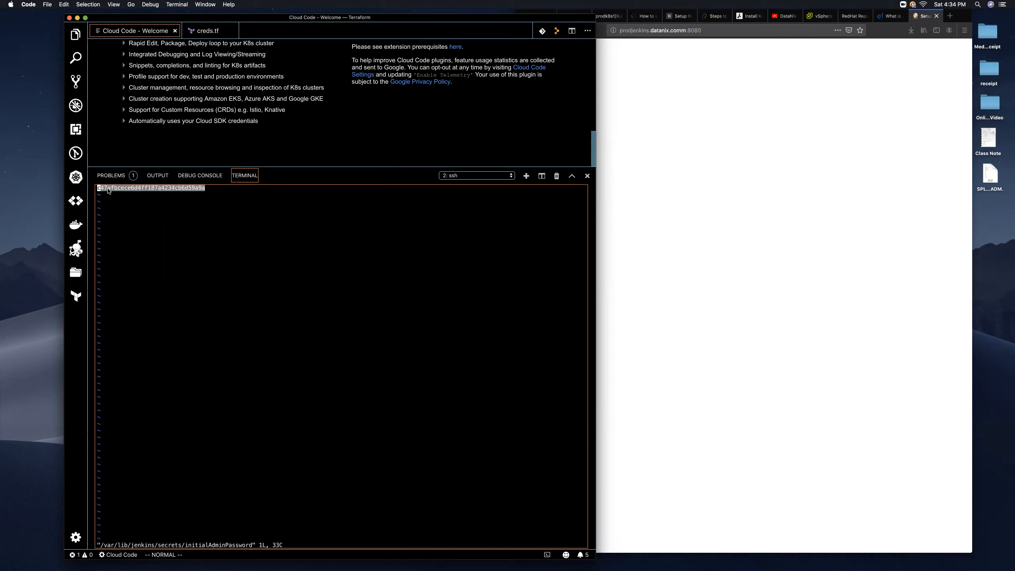
{"action": "right_click", "coordinate": [116, 188]}
{"action": "left_click", "coordinate": [130, 210]}
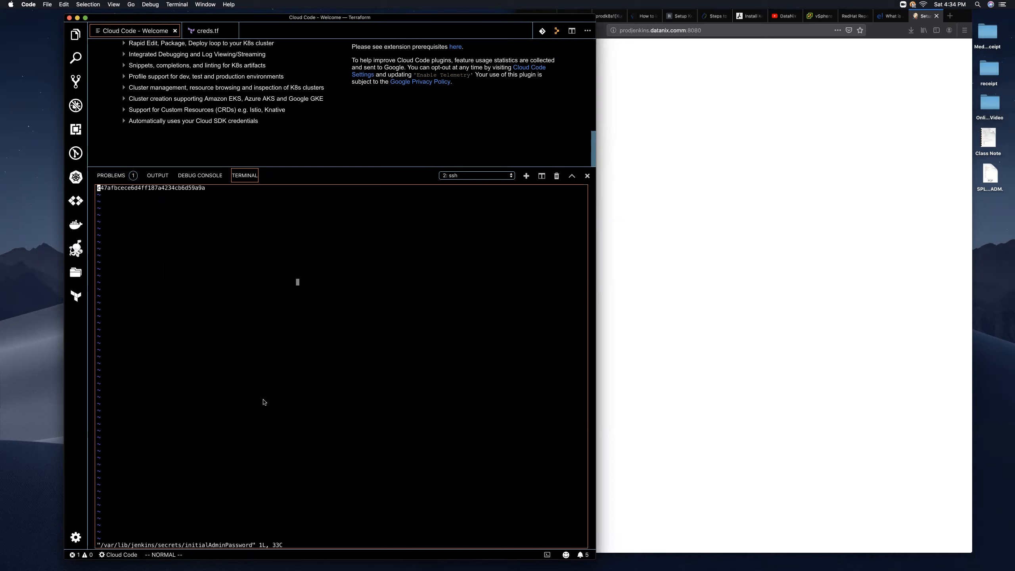
- Quit vim with :q and restart Jenkins with 'service jenkins restart'
{"action": "type", "text": ":"}
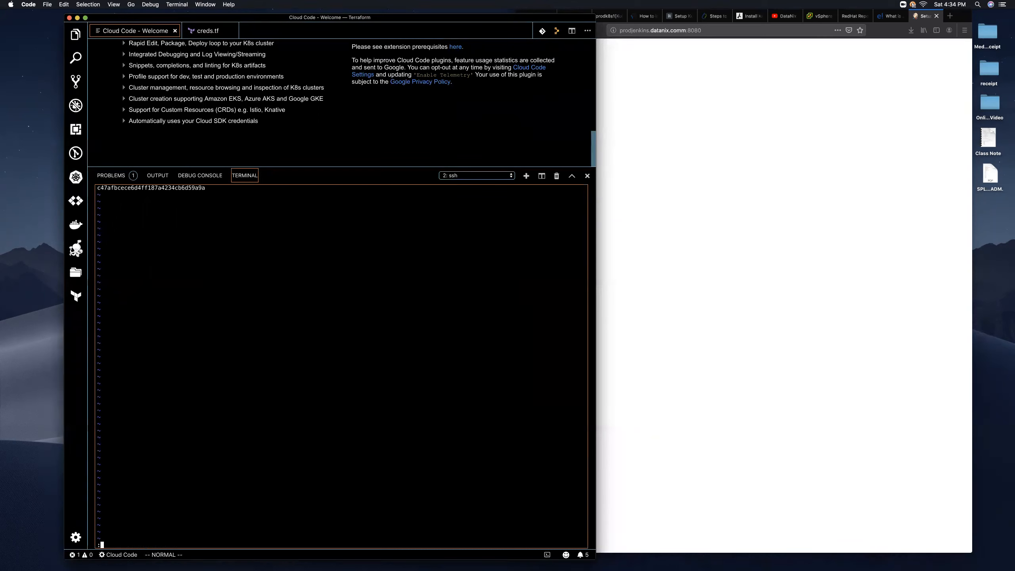
{"action": "type", "text": "q"}
{"action": "key", "text": "Return"}
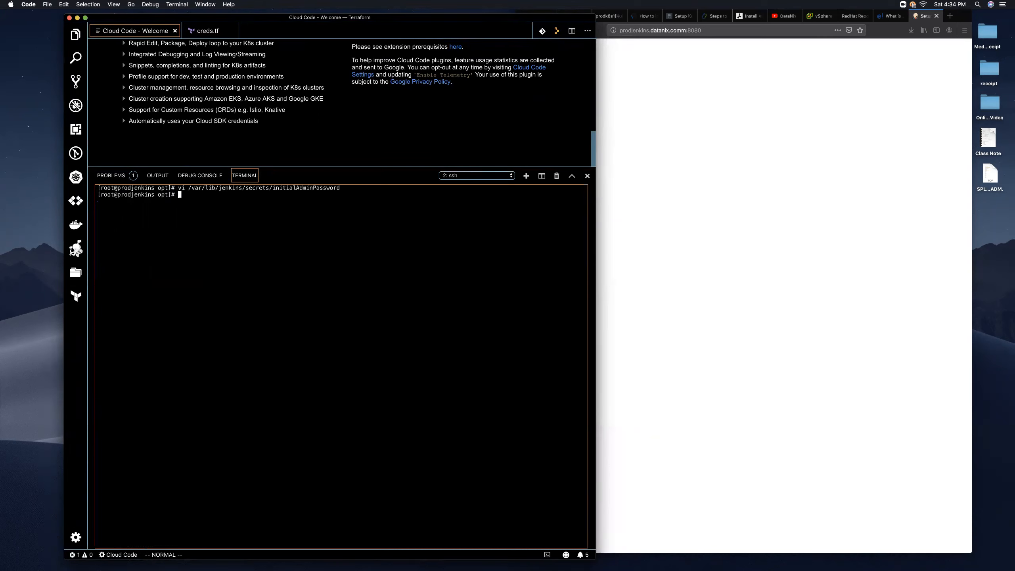
{"action": "type", "text": "service jenkins restart"}
{"action": "key", "text": "Return"}
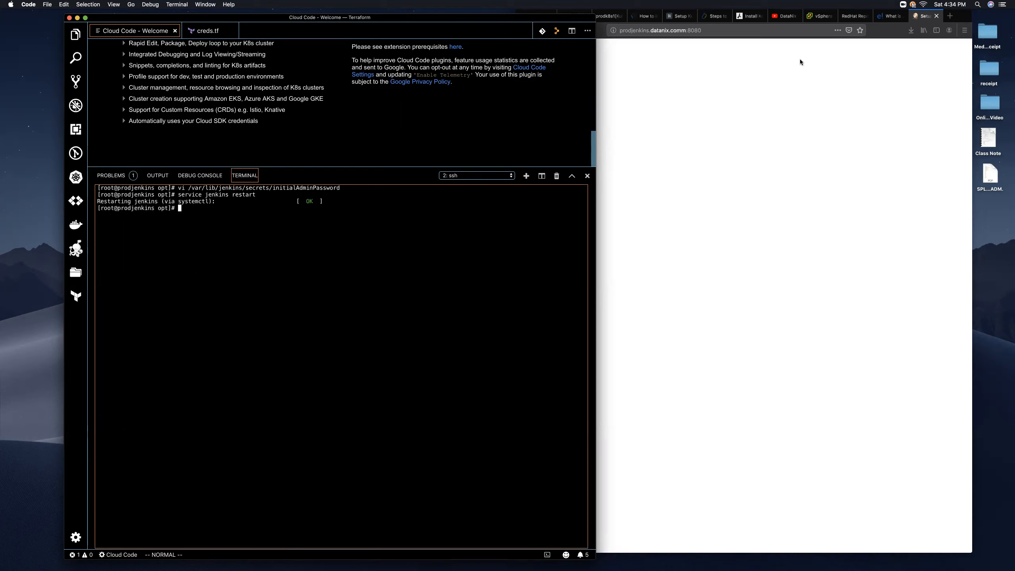
{"action": "left_click", "coordinate": [719, 109]}
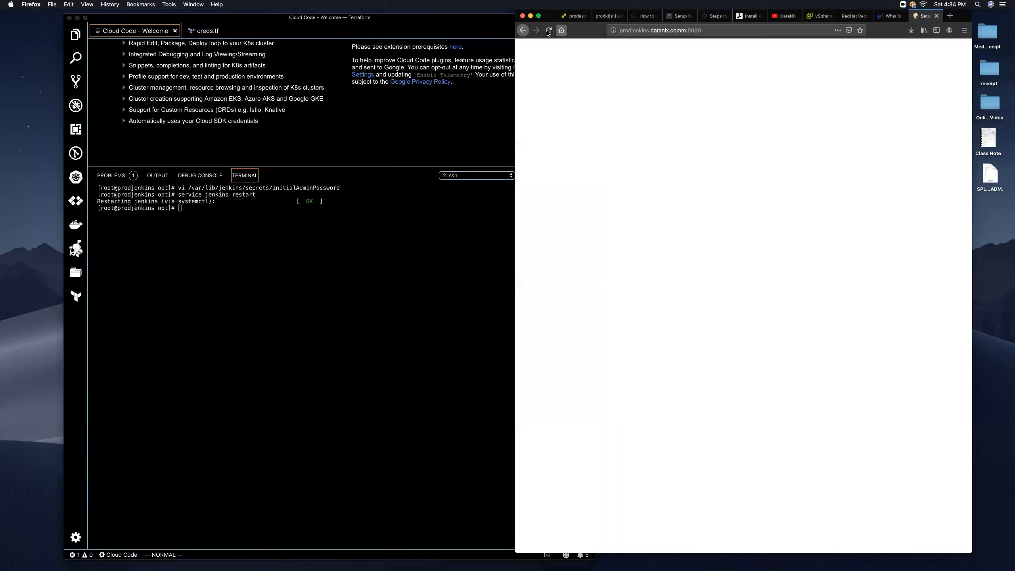
- Reload Jenkins after the restart, sign in with the user's own username and password, and decline saving the login
{"action": "left_click", "coordinate": [549, 30]}
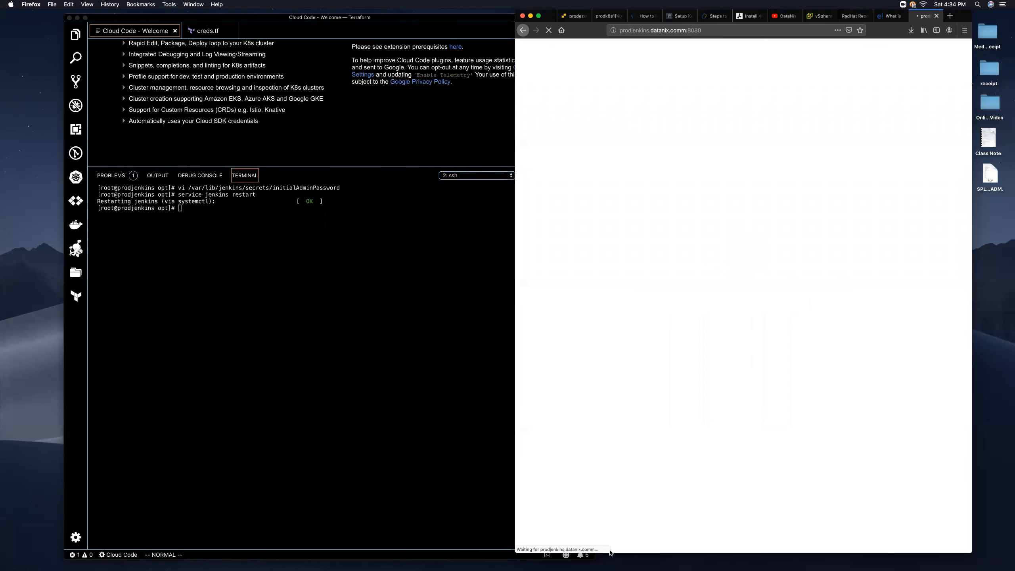
{"action": "left_click", "coordinate": [818, 400]}
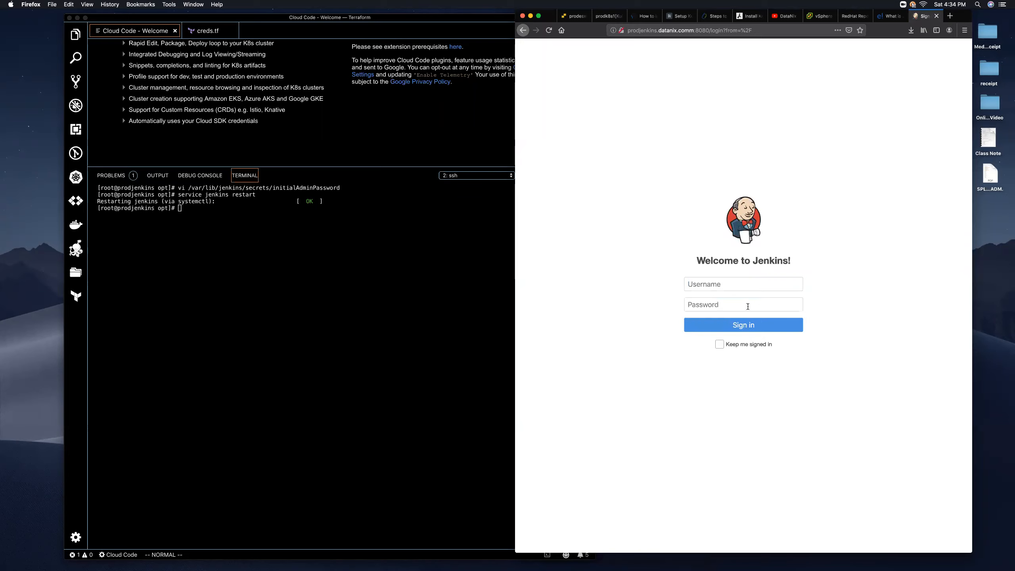
{"action": "left_click", "coordinate": [717, 285]}
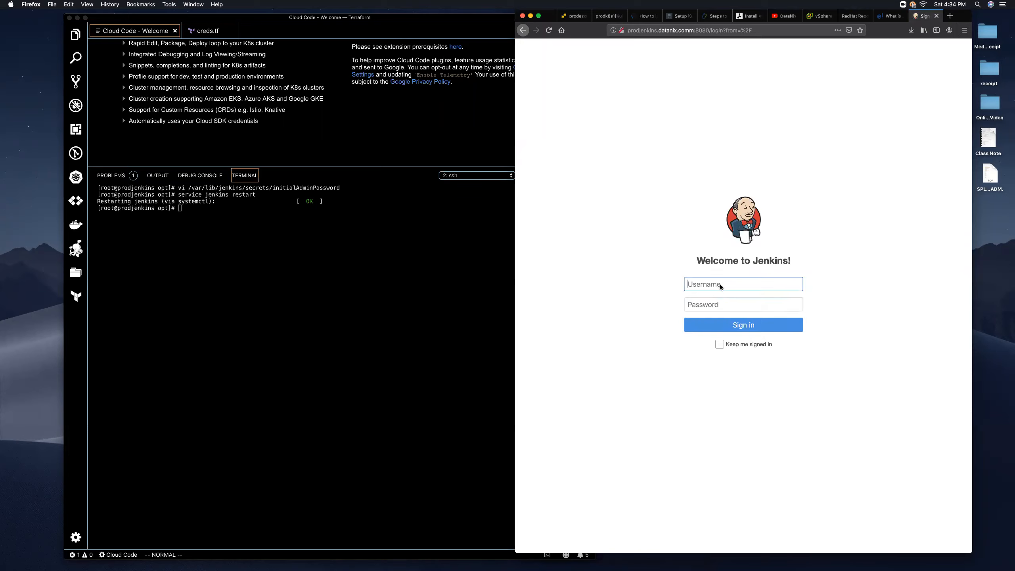
{"action": "type", "text": "ojoseph"}
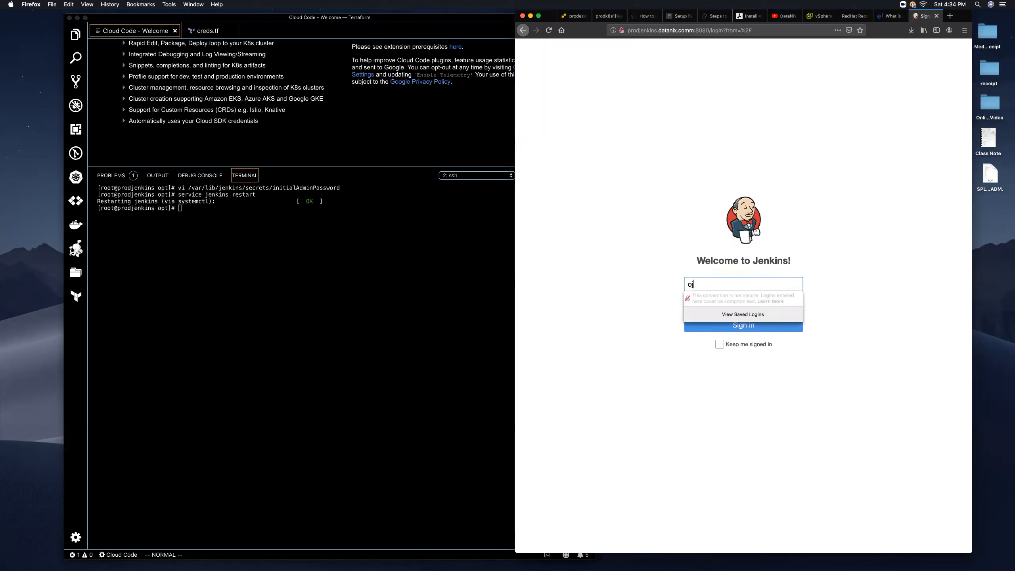
{"action": "key", "text": "Tab"}
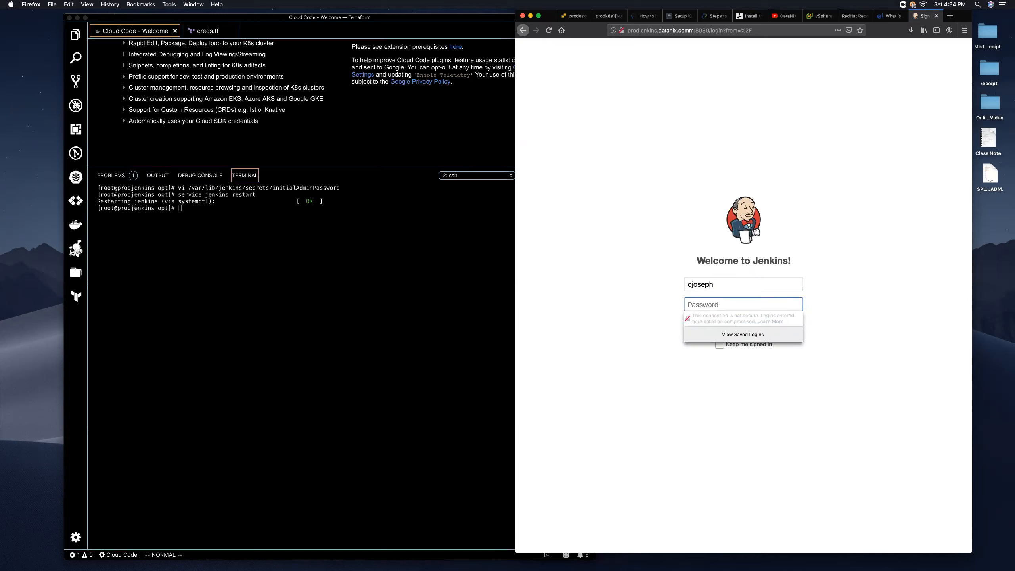
{"action": "type", "text": "••"}
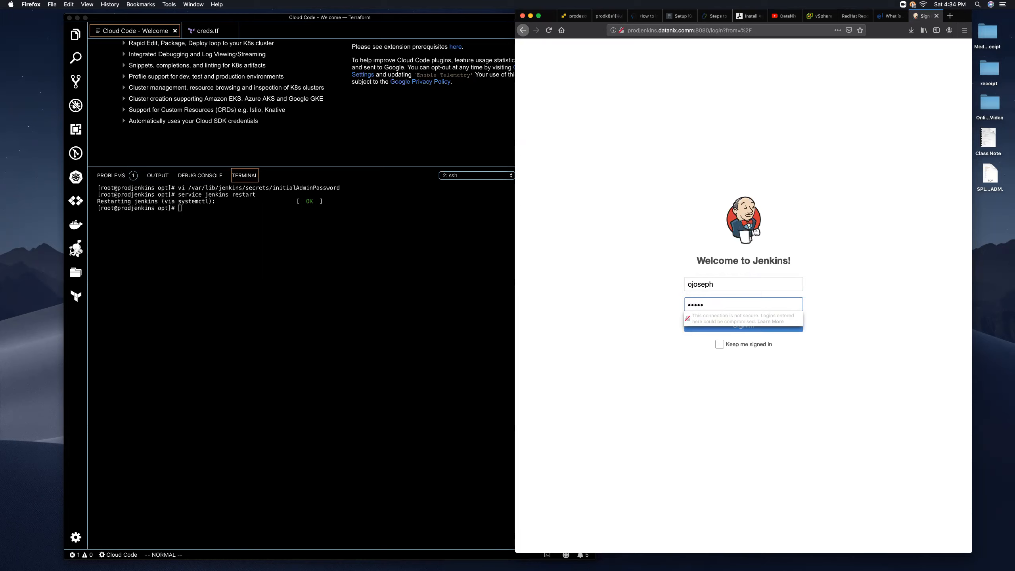
{"action": "type", "text": "••"}
{"action": "key", "text": "Return"}
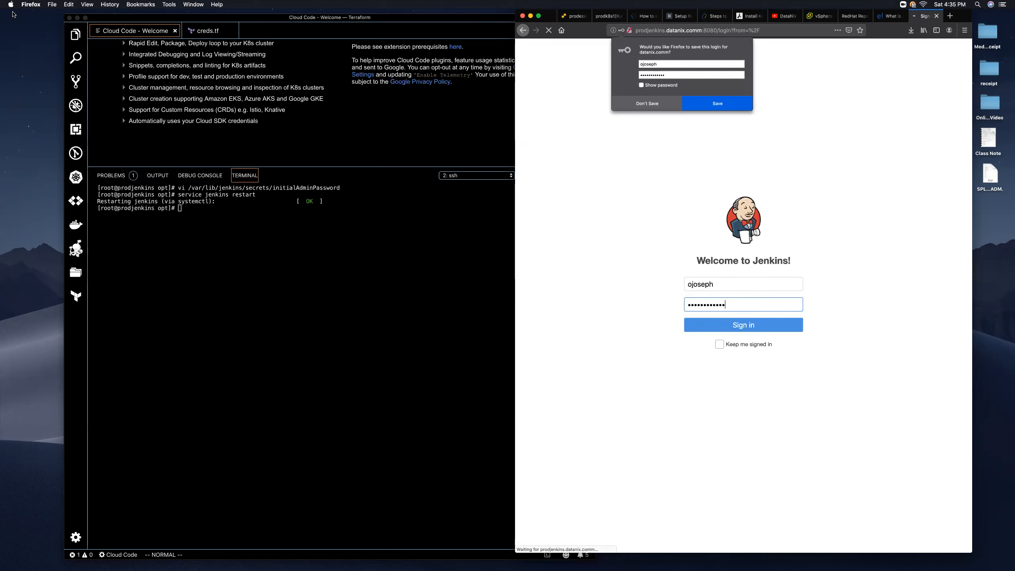
{"action": "left_click", "coordinate": [647, 104]}
{"action": "left_click", "coordinate": [741, 325]}
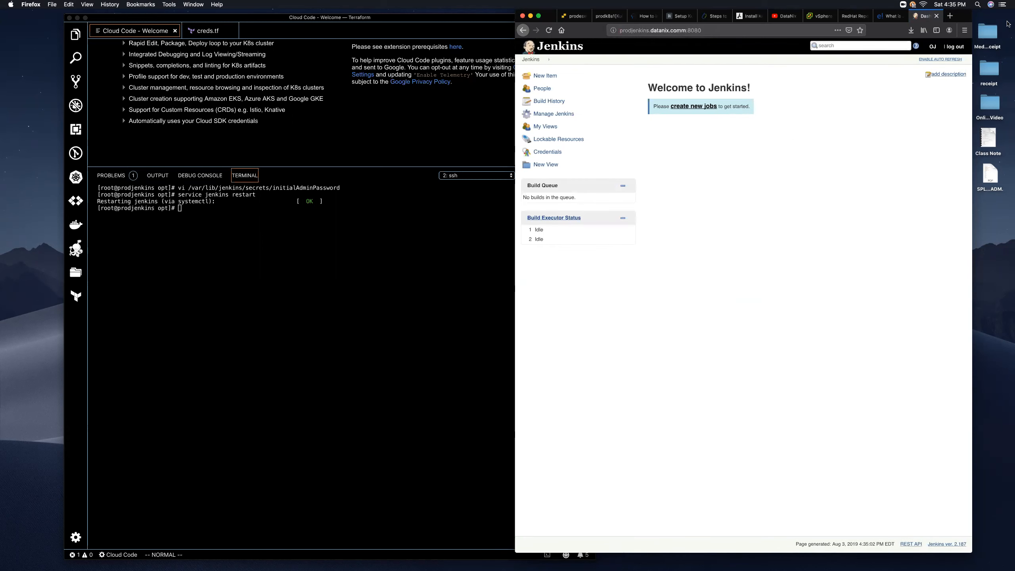
- Log out and try signing in as 'admin' with the pasted initial admin password
{"action": "left_click", "coordinate": [961, 48]}
{"action": "left_click", "coordinate": [722, 285]}
{"action": "type", "text": "admin"}
{"action": "left_click", "coordinate": [757, 304]}
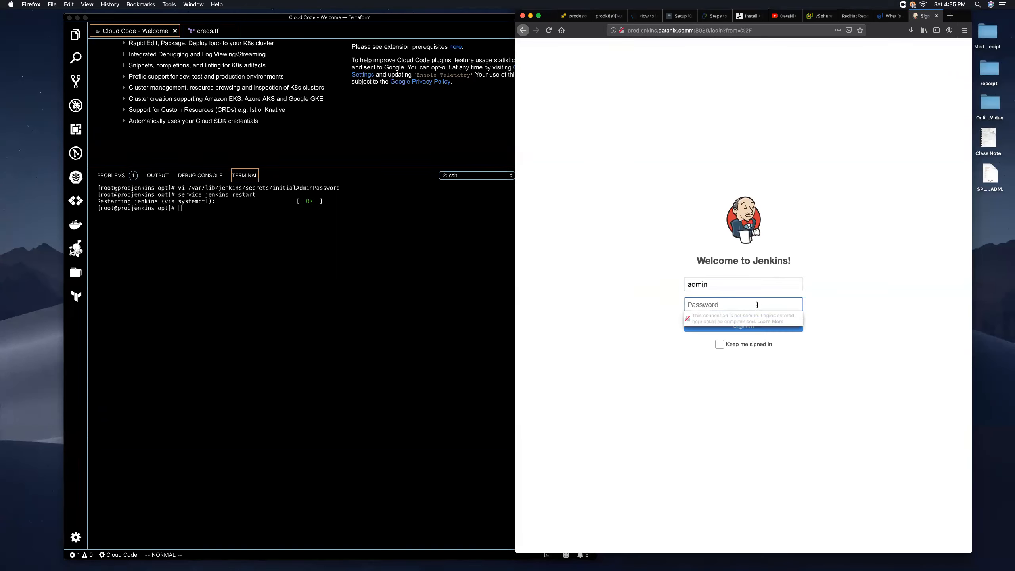
{"action": "right_click", "coordinate": [729, 307]}
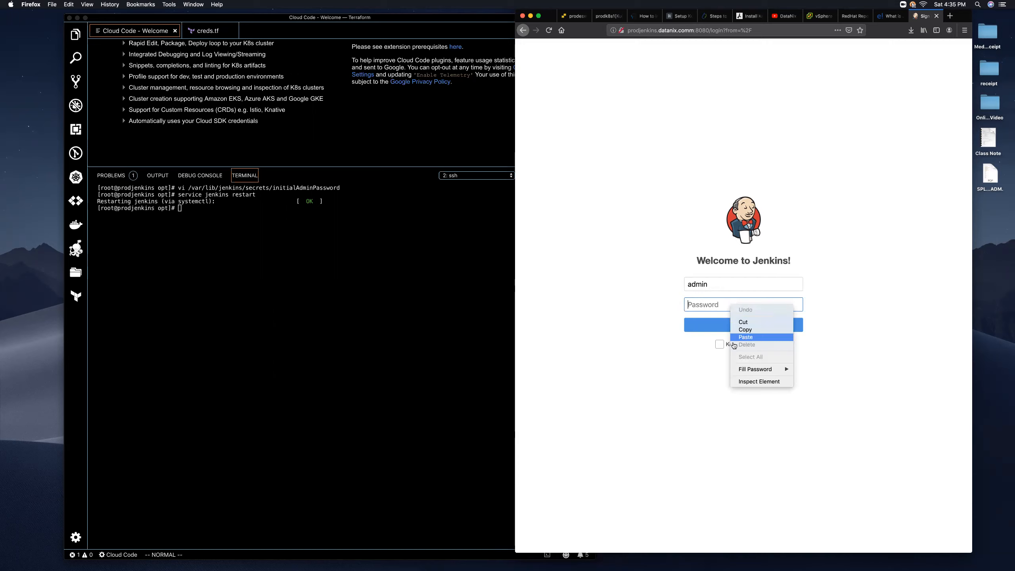
{"action": "left_click", "coordinate": [732, 339]}
{"action": "left_click", "coordinate": [723, 328]}
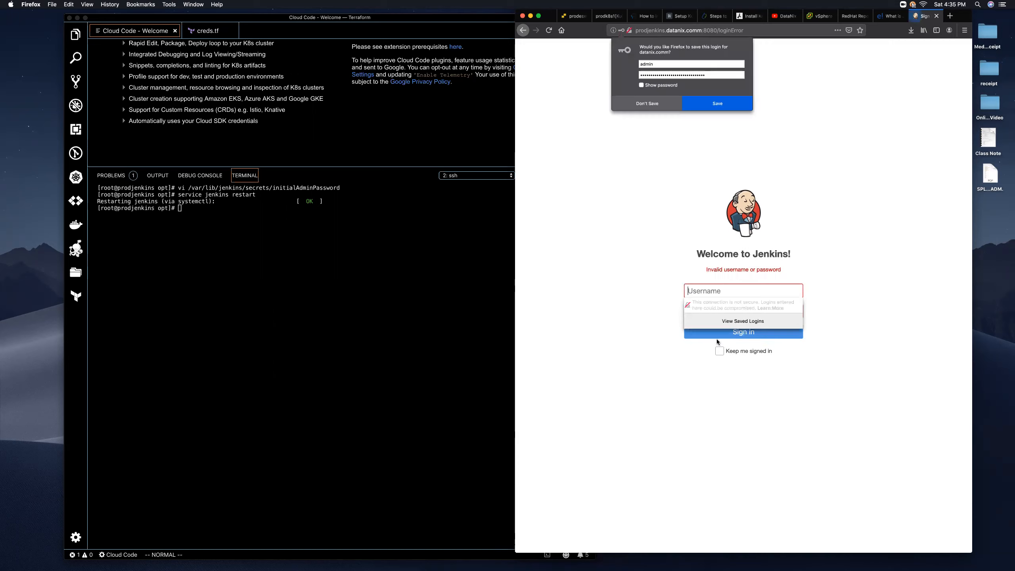
- Retry as 'administrator' with the pasted password, then decline saving the login
{"action": "type", "text": "ad"}
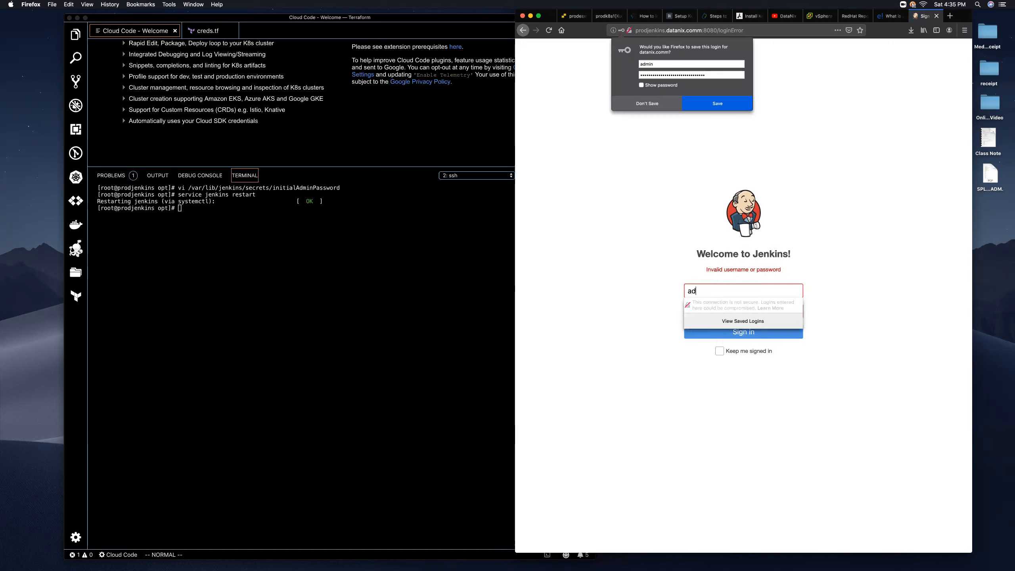
{"action": "type", "text": "ministrator"}
{"action": "key", "text": "Tab"}
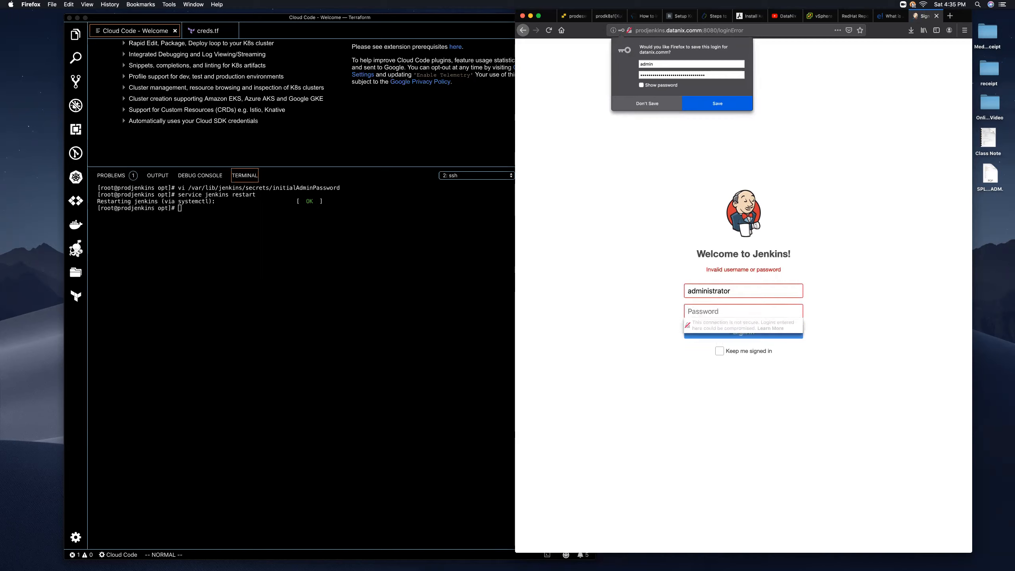
{"action": "type", "text": "•"}
{"action": "key", "text": "BackSpace"}
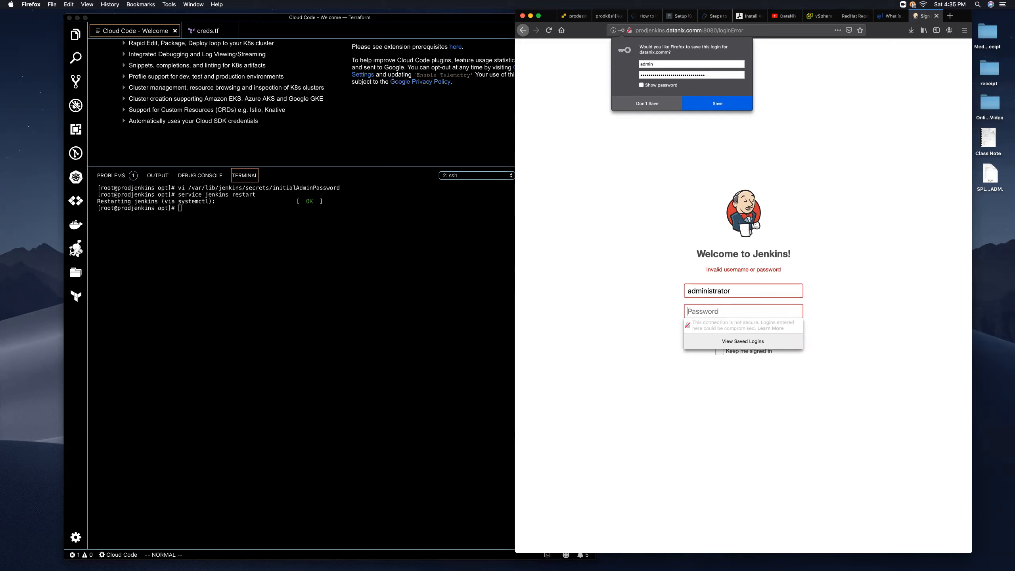
{"action": "right_click", "coordinate": [720, 310]}
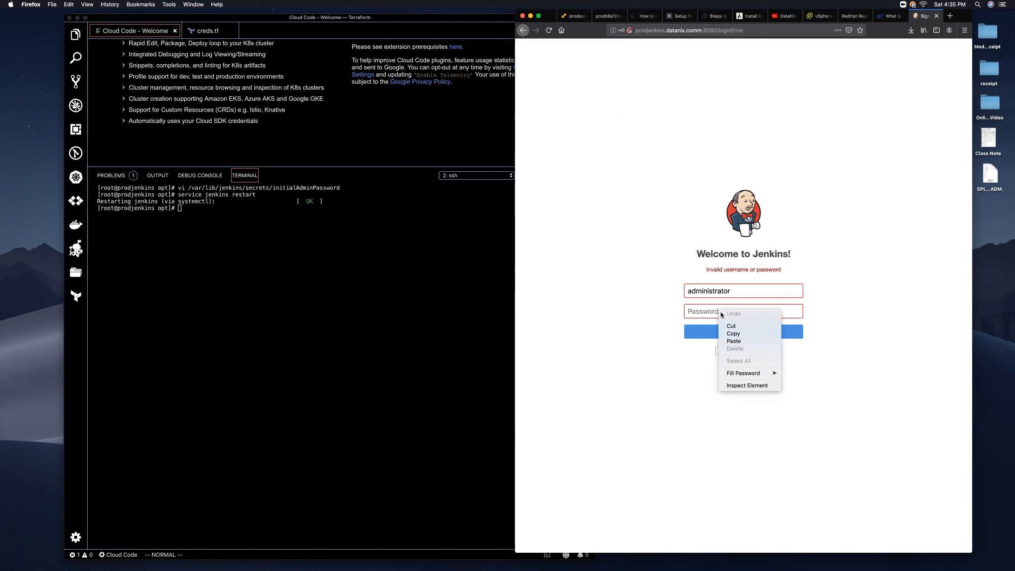
{"action": "left_click", "coordinate": [737, 340]}
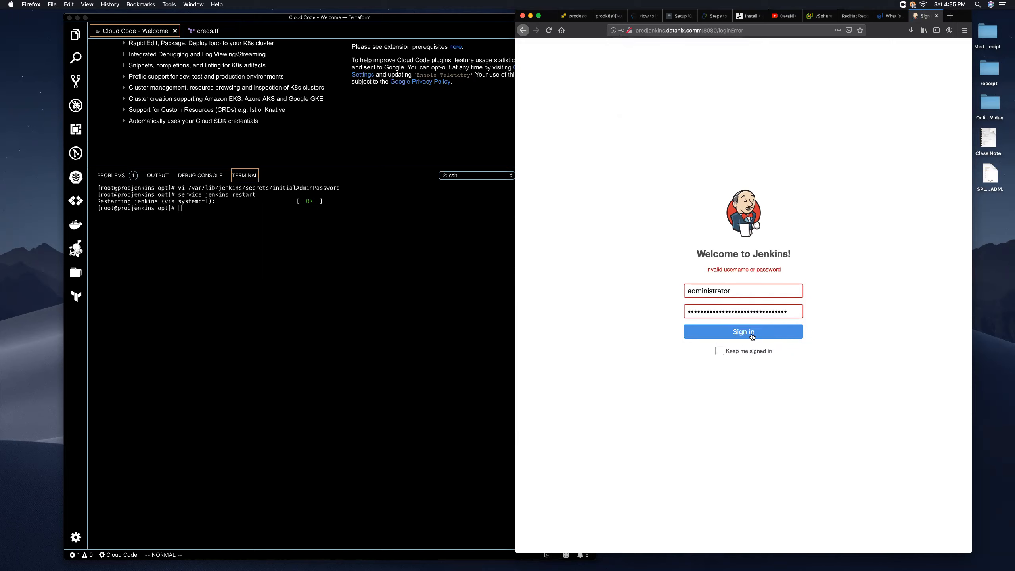
{"action": "left_click", "coordinate": [745, 338]}
{"action": "left_click", "coordinate": [736, 288]}
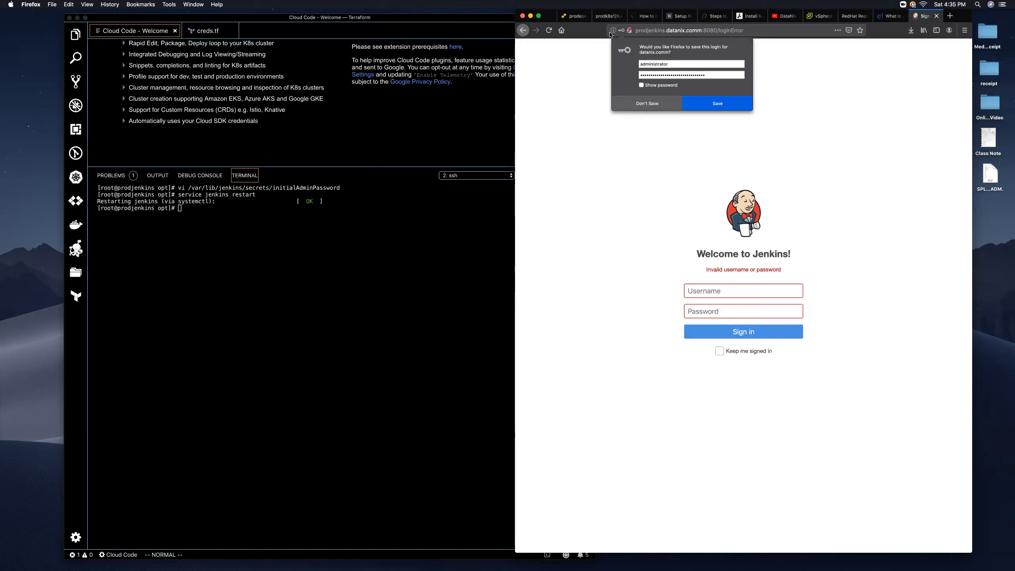
{"action": "left_click", "coordinate": [647, 105]}
- Sign in with the user's own username and password, declining to save the login
{"action": "left_click", "coordinate": [723, 289]}
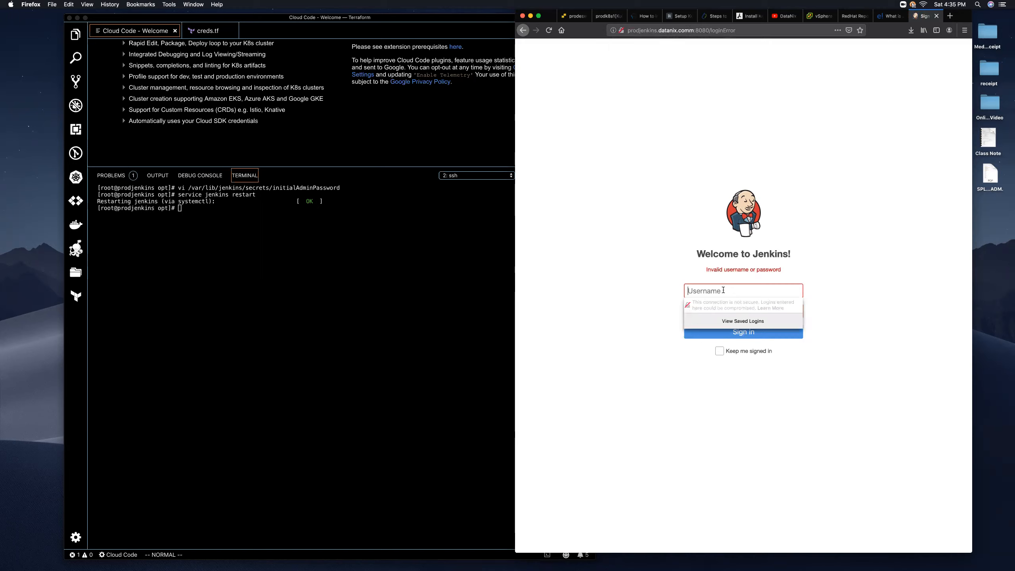
{"action": "type", "text": "ojoseph"}
{"action": "key", "text": "Tab"}
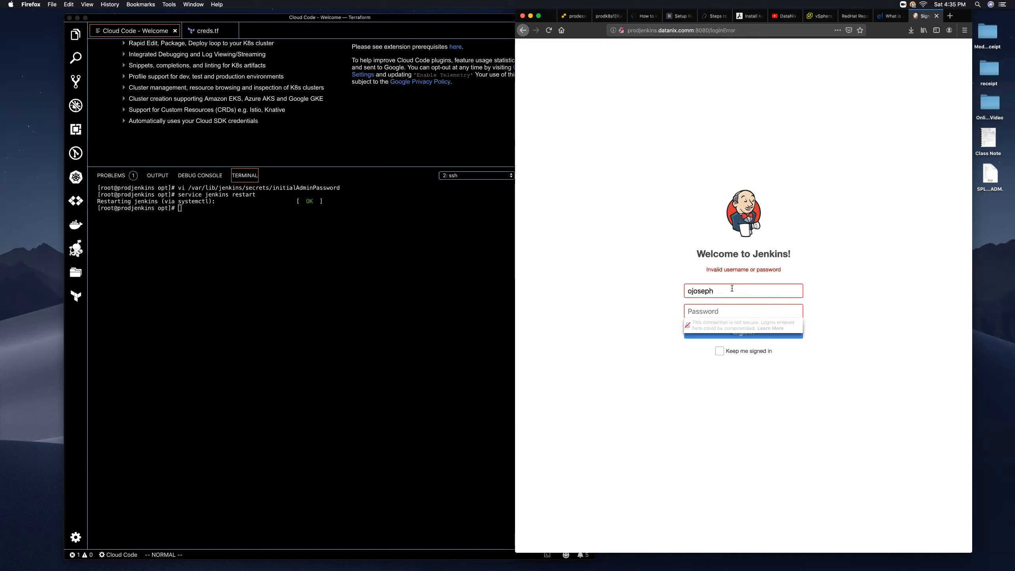
{"action": "type", "text": "••••••••••••"}
{"action": "left_click", "coordinate": [737, 330]}
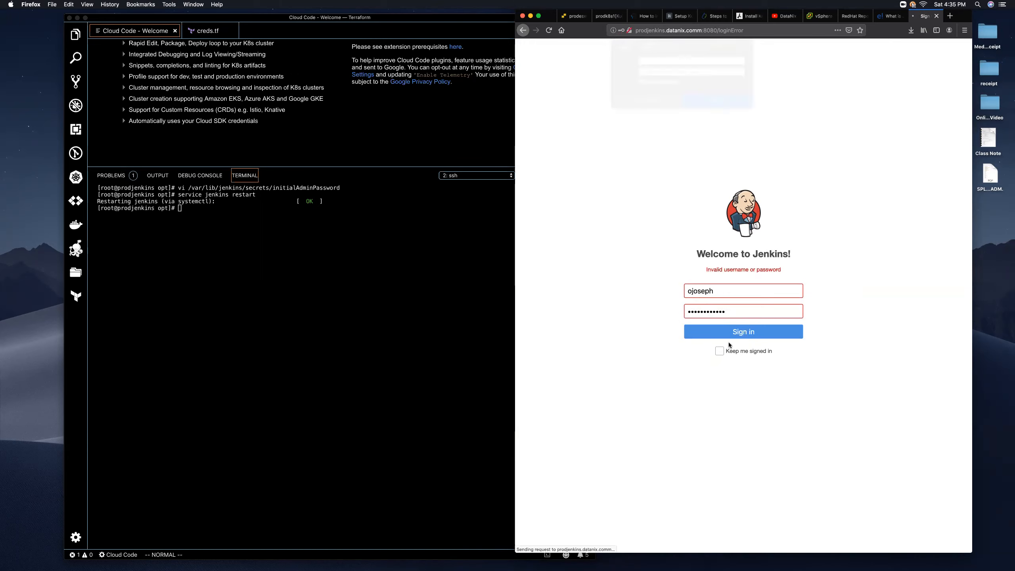
{"action": "left_click", "coordinate": [657, 107]}
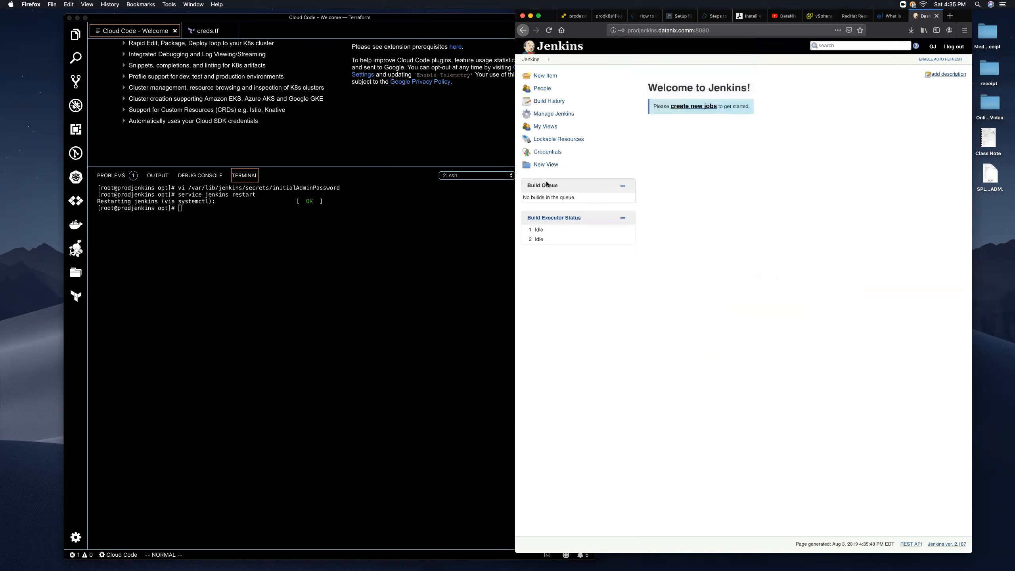
- Go to Manage Jenkins and open Manage Users to view the single existing account
{"action": "left_click", "coordinate": [550, 116]}
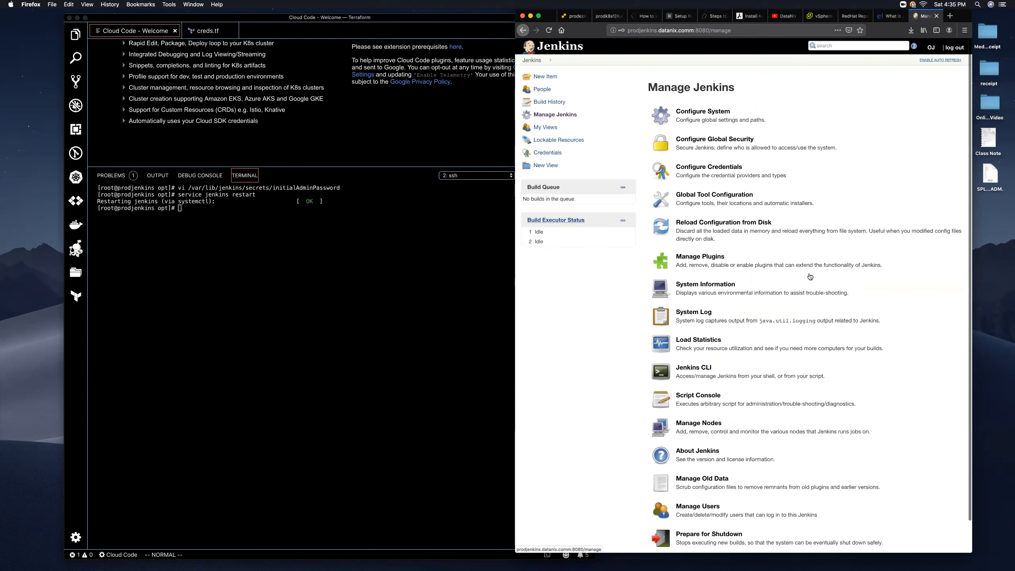
{"action": "scroll", "coordinate": [695, 312], "scroll_direction": "down", "scroll_amount": 2}
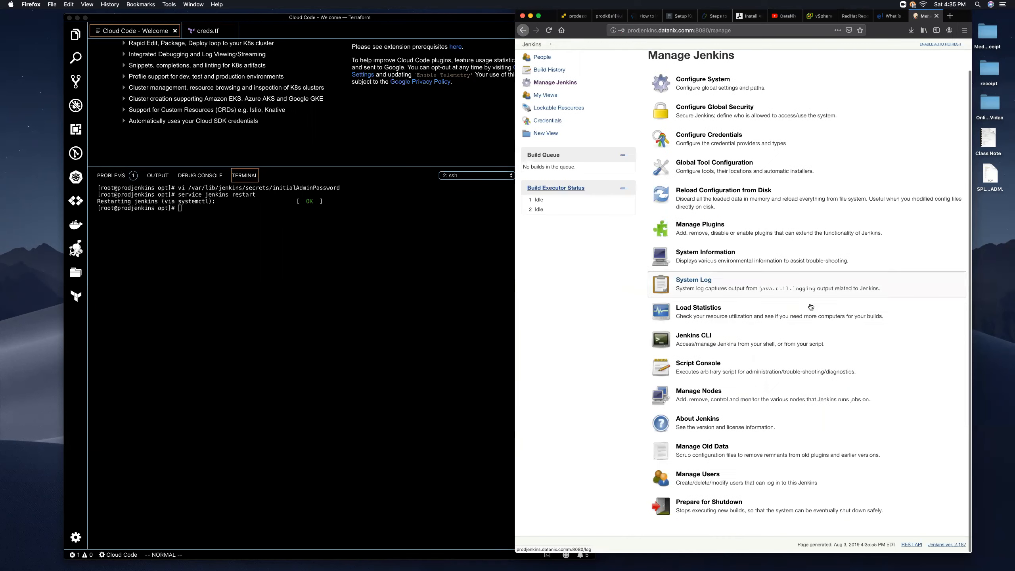
{"action": "left_click", "coordinate": [707, 476]}
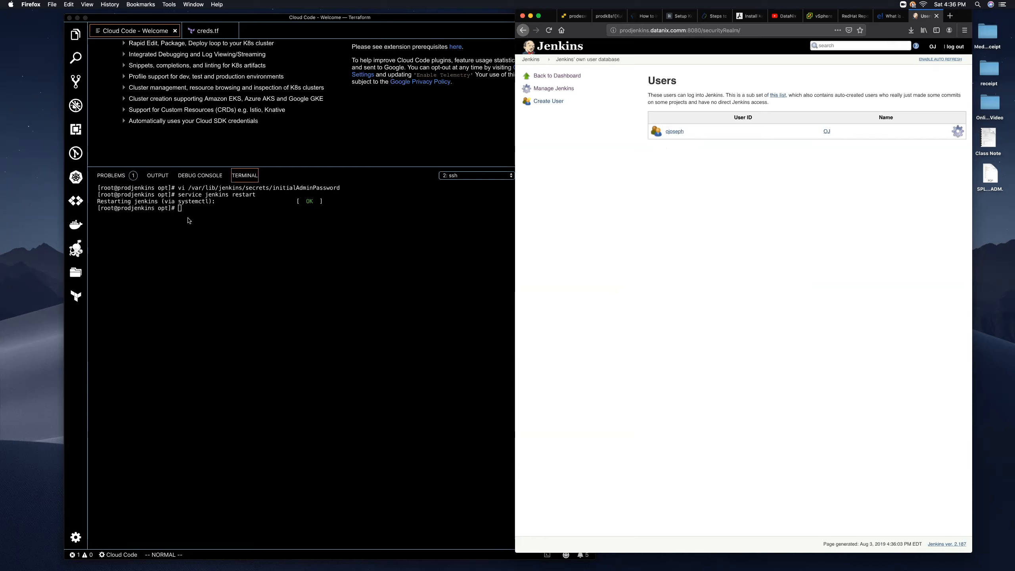
{"action": "left_click_drag", "start_coordinate": [344, 190], "coordinate": [179, 191]}
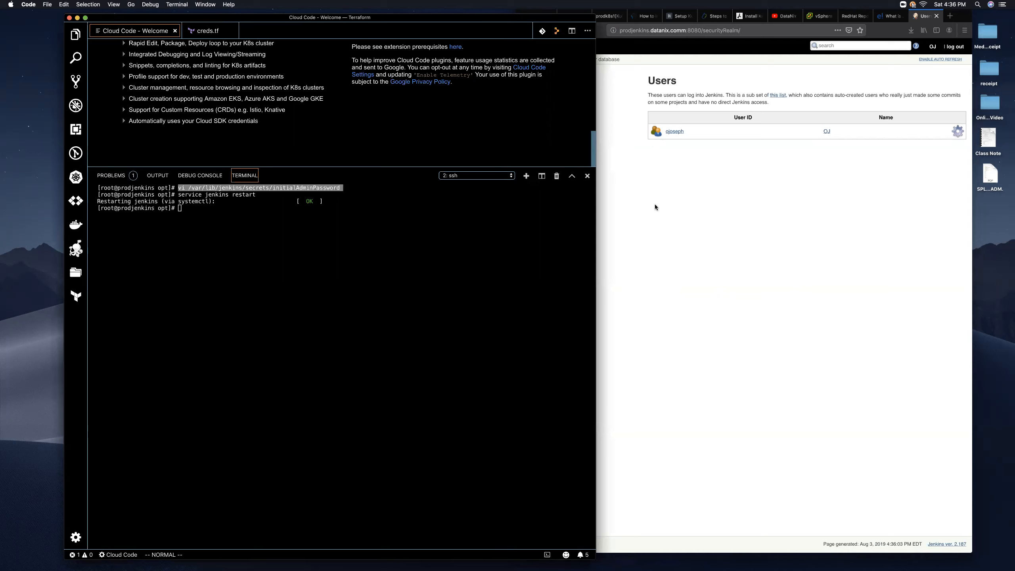
{"action": "left_click", "coordinate": [677, 204]}
{"action": "left_click", "coordinate": [528, 60]}
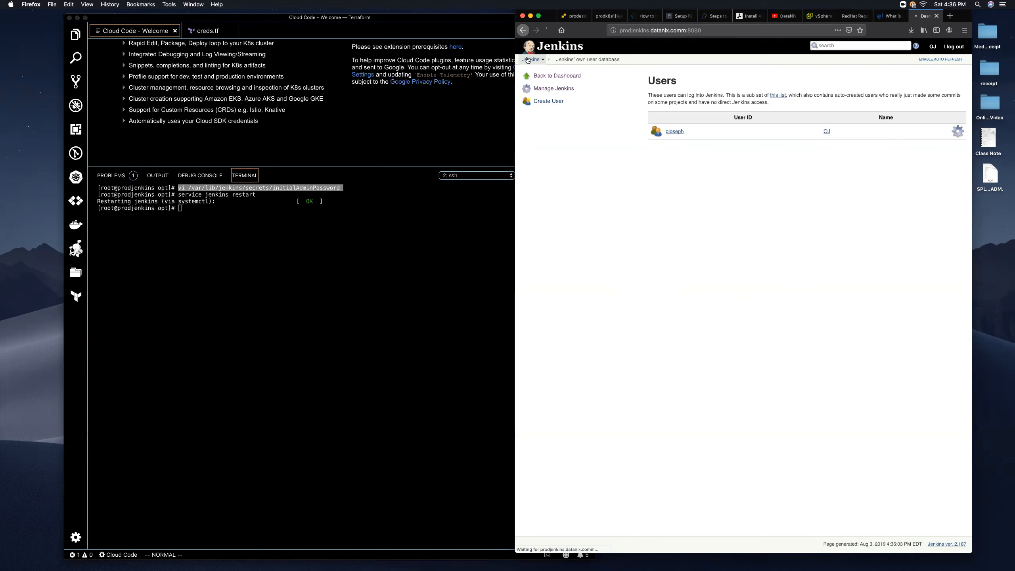
{"action": "left_click", "coordinate": [550, 115]}
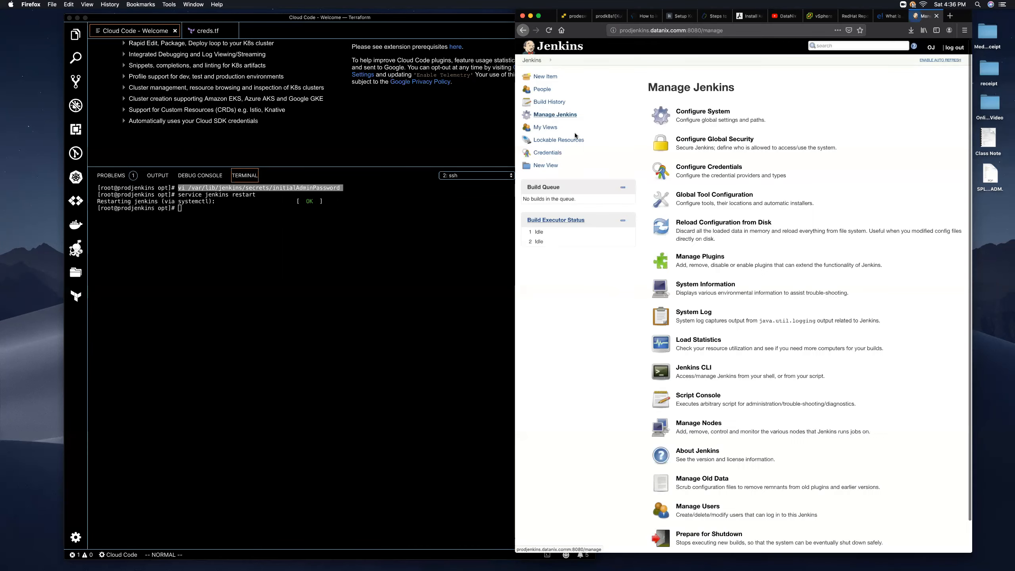
{"action": "scroll", "coordinate": [739, 331], "scroll_direction": "down", "scroll_amount": 1}
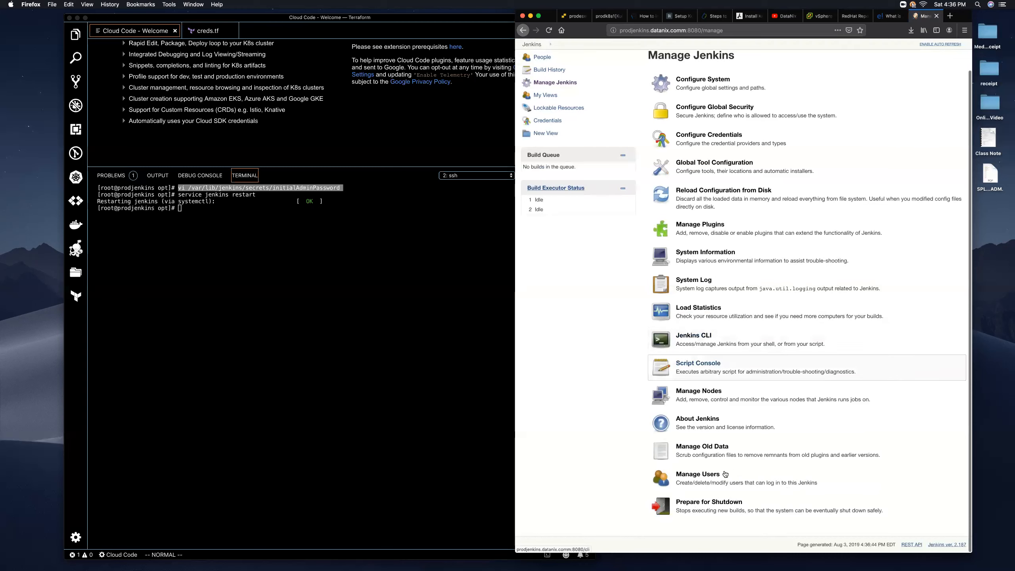
{"action": "left_click", "coordinate": [698, 477]}
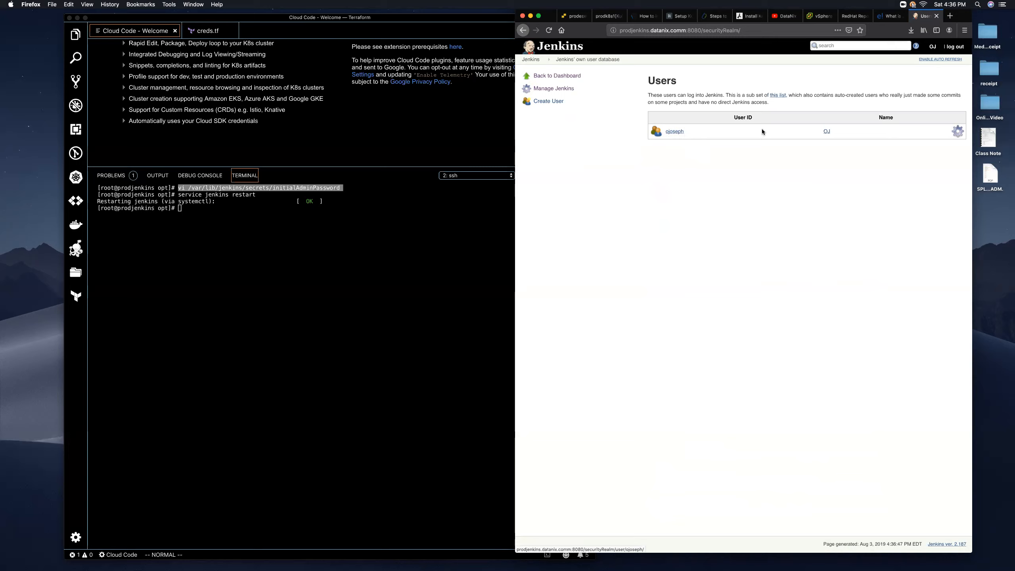
- Start a new user with username 'admin', entering and confirming its password
{"action": "left_click", "coordinate": [548, 102]}
{"action": "left_click", "coordinate": [712, 100]}
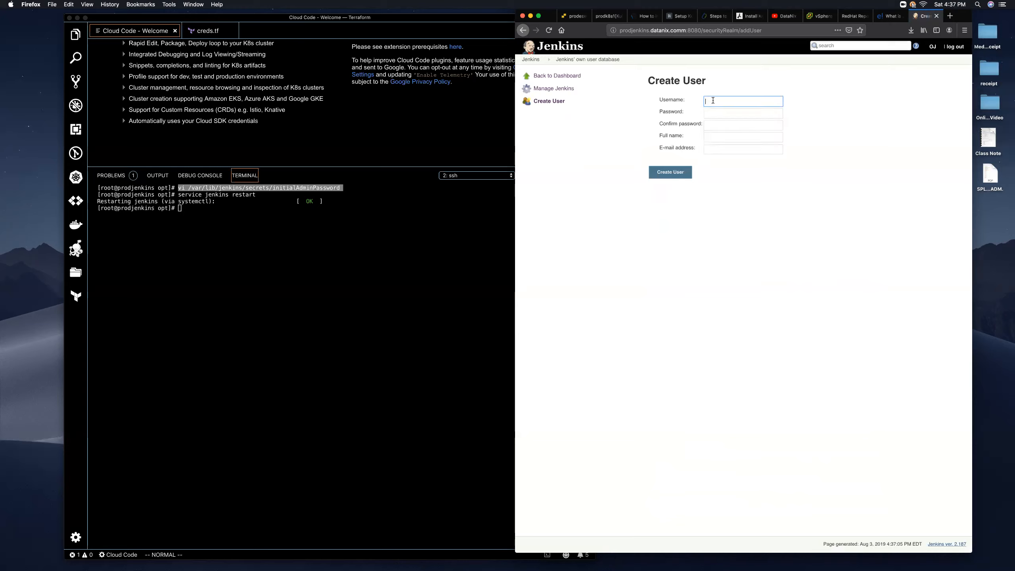
{"action": "type", "text": "admin"}
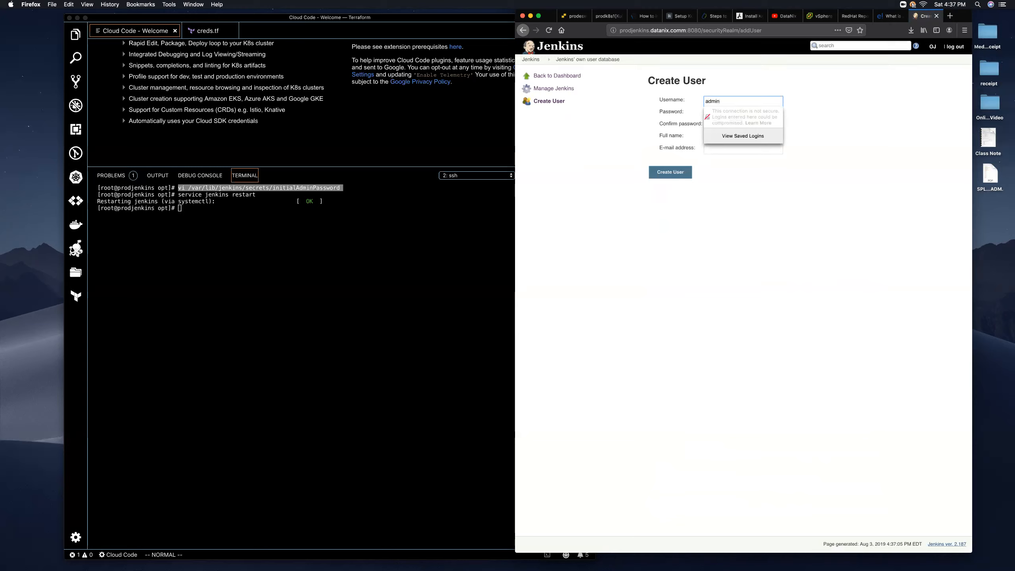
{"action": "left_click", "coordinate": [727, 112]}
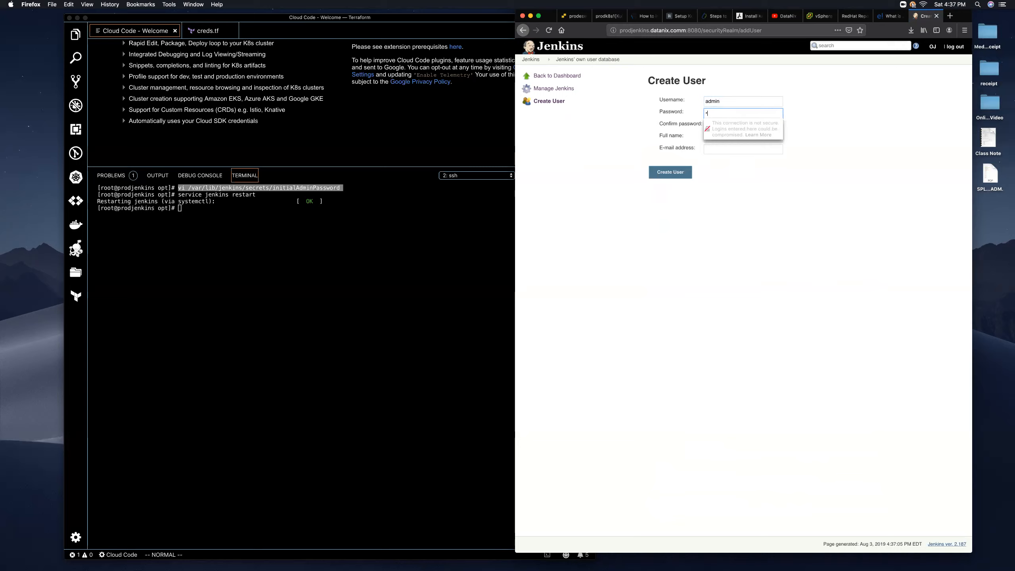
{"action": "type", "text": "••••••••"}
{"action": "left_click", "coordinate": [722, 126]}
{"action": "type", "text": "••"}
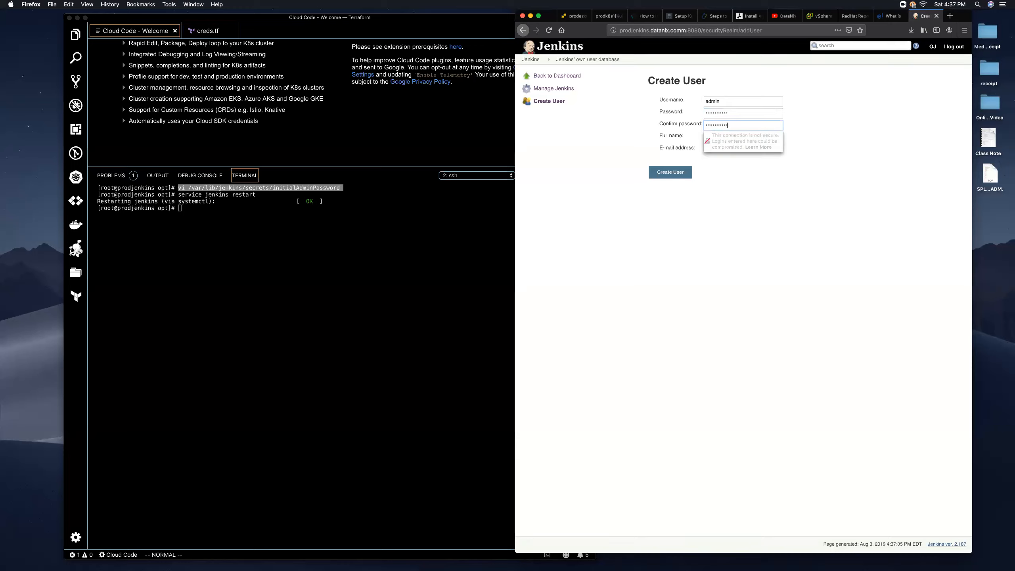
- Add full name 'Admin' and an e-mail address, create the user, and decline saving the login
{"action": "left_click", "coordinate": [725, 138]}
{"action": "type", "text": "Admin"}
{"action": "key", "text": "Tab"}
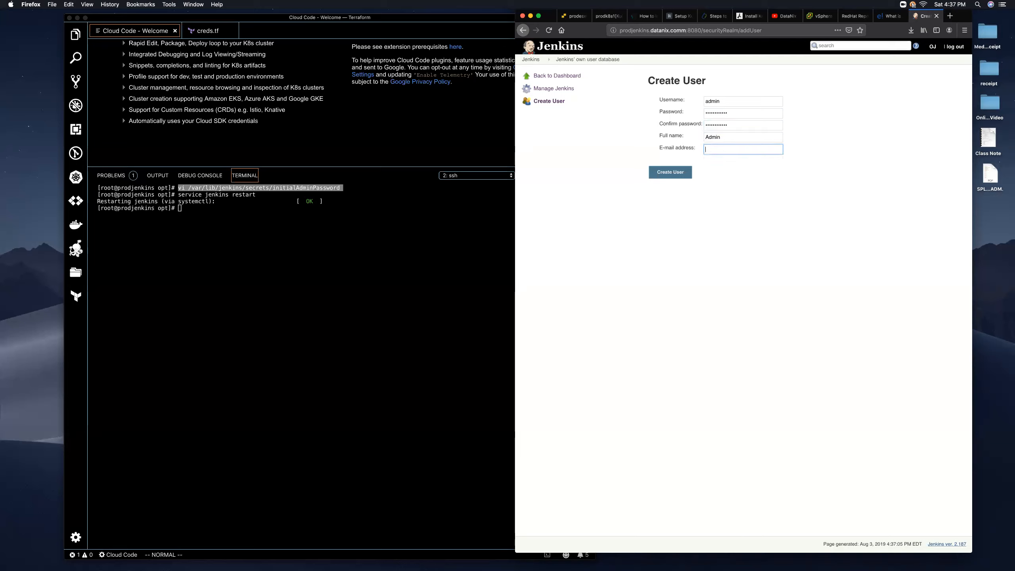
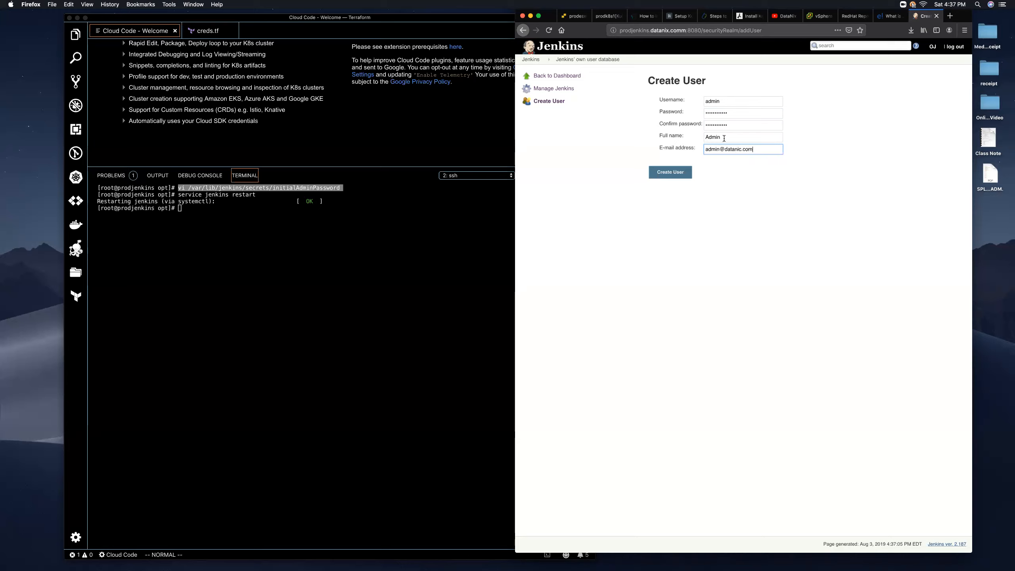
{"action": "left_click", "coordinate": [671, 176]}
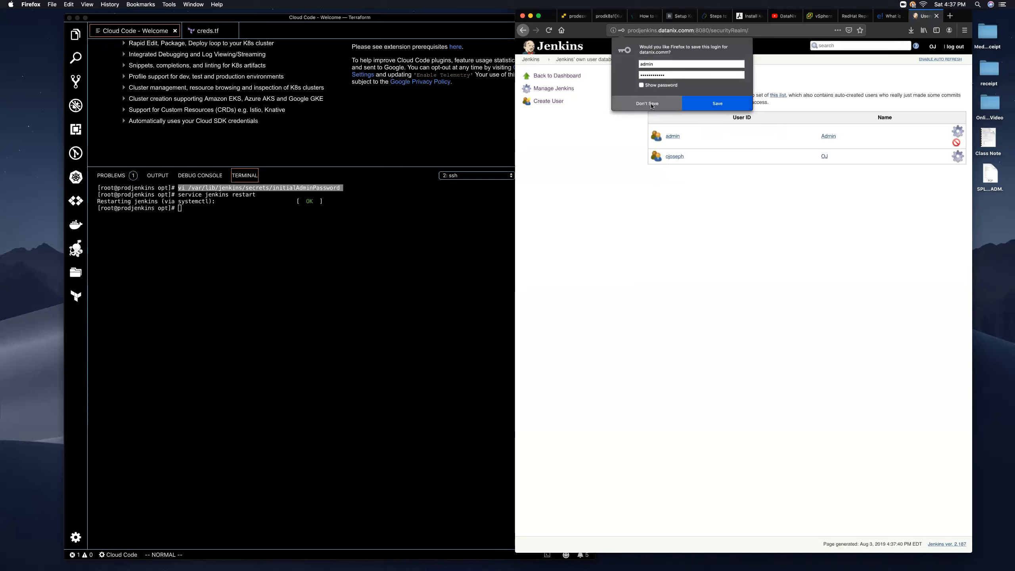
{"action": "left_click", "coordinate": [652, 104]}
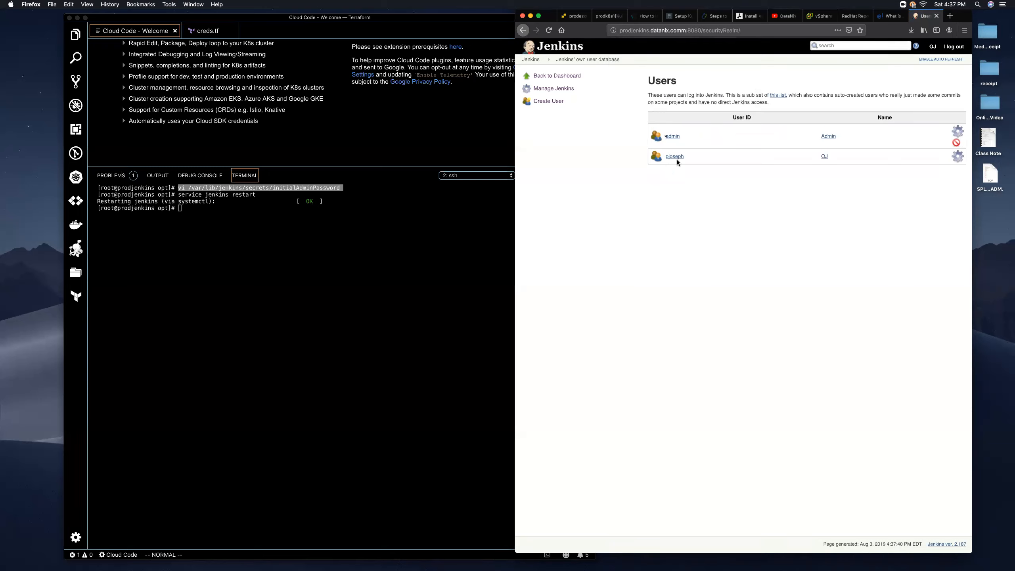
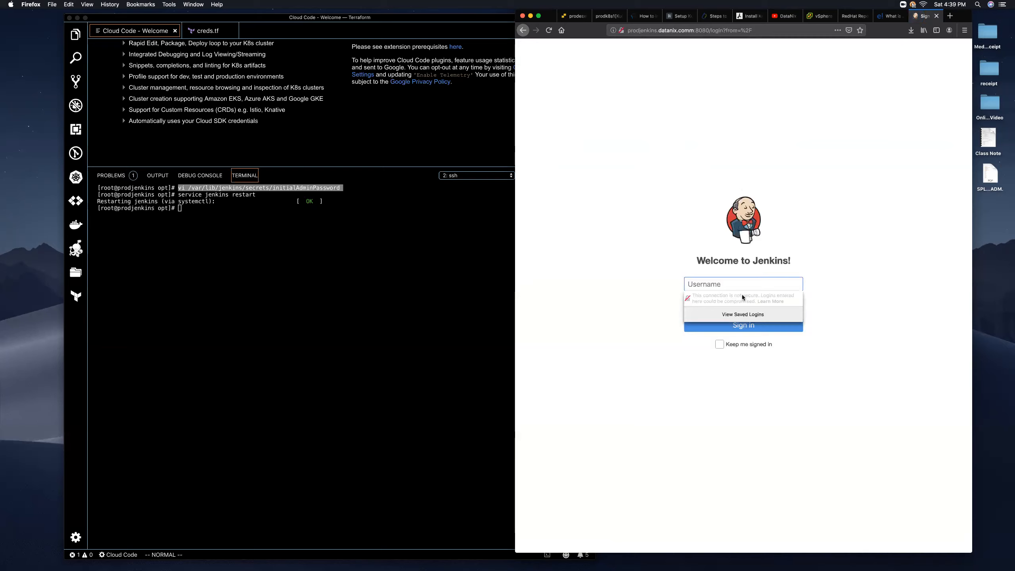
- Sign in to Jenkins with the account's username and password, declining Firefox's offer to save the login
{"action": "left_click", "coordinate": [741, 282]}
{"action": "type", "text": "o"}
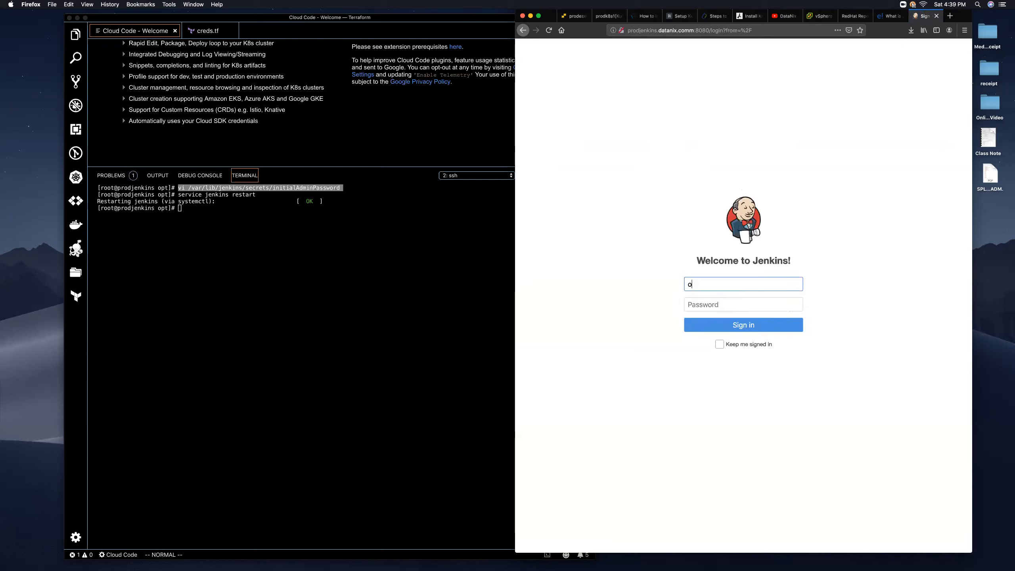
{"action": "type", "text": "joseph"}
{"action": "key", "text": "Tab"}
{"action": "type", "text": "•••••"}
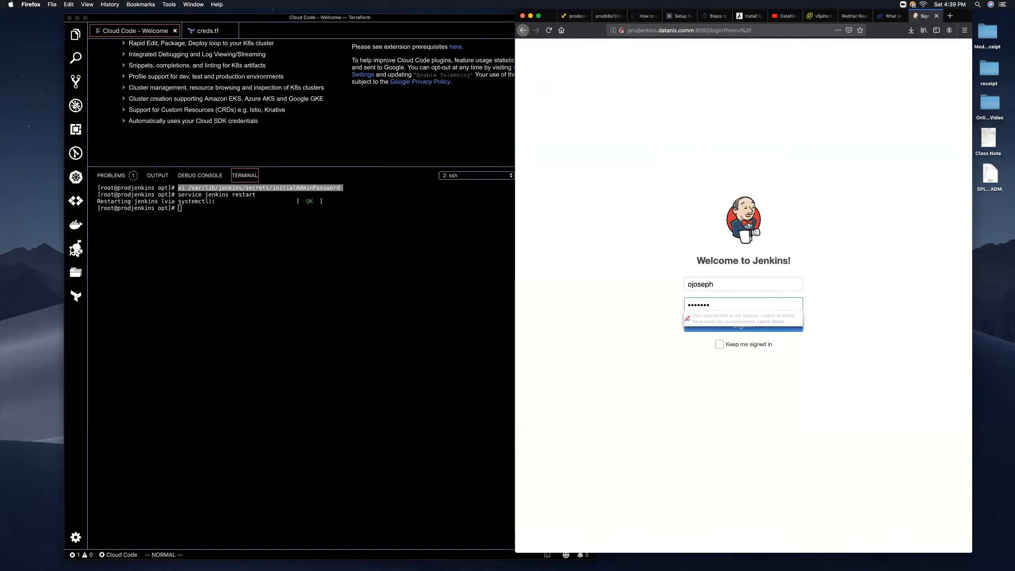
{"action": "type", "text": "•••••••"}
{"action": "key", "text": "Return"}
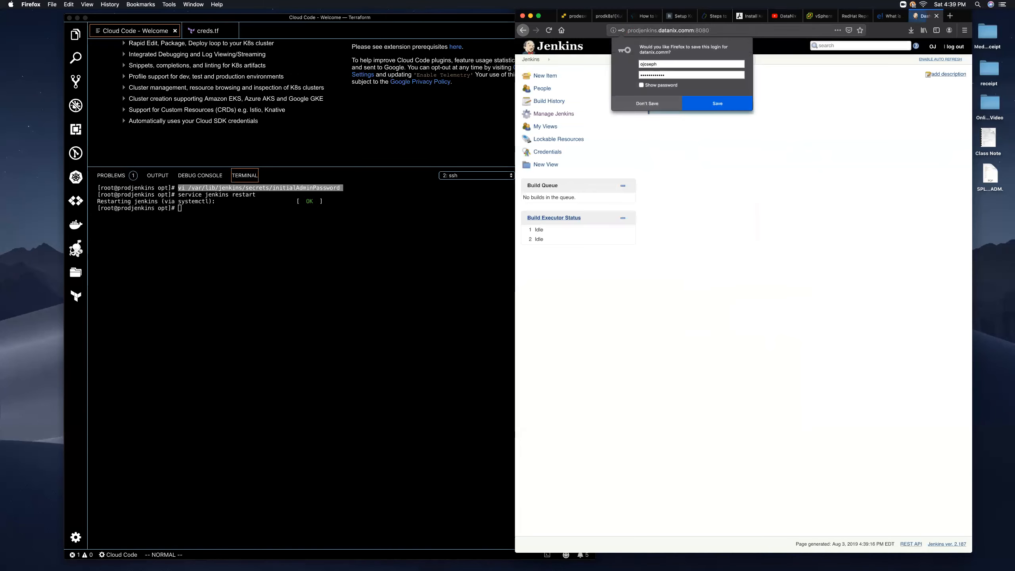
{"action": "left_click", "coordinate": [652, 104]}
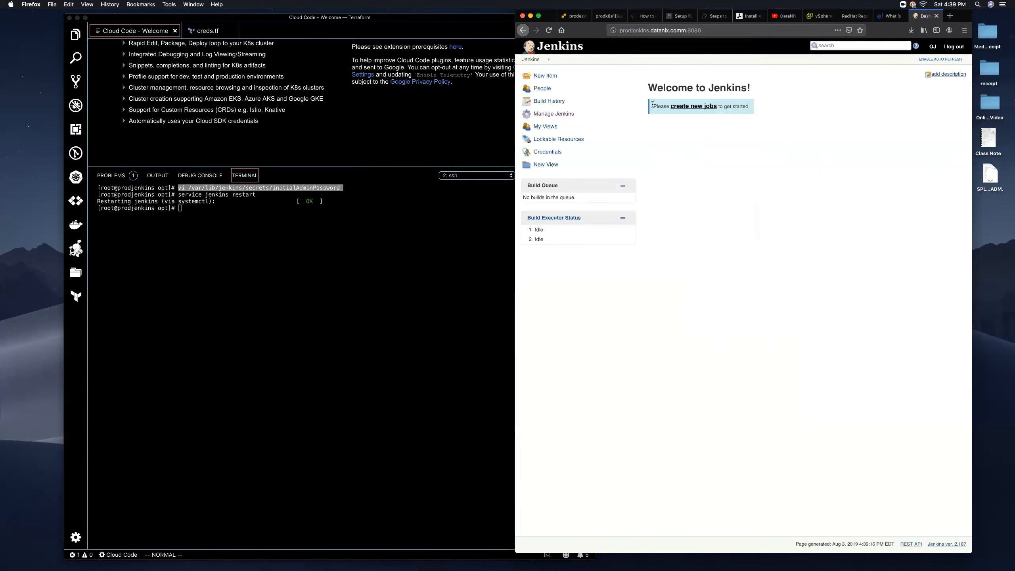
- Go to Manage Jenkins, look over its options, and open Manage Plugins
{"action": "left_click", "coordinate": [557, 114]}
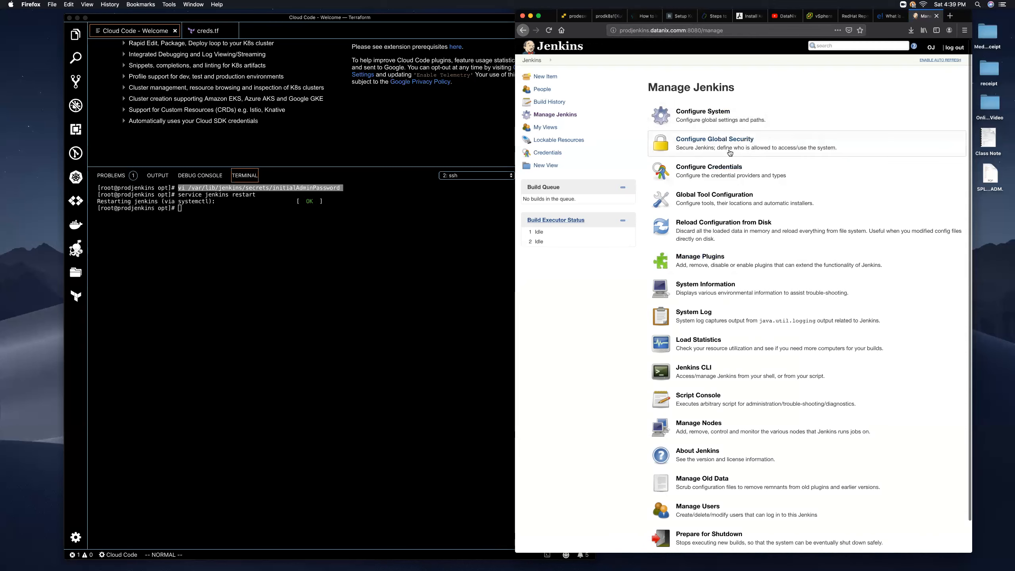
{"action": "scroll", "coordinate": [729, 153], "scroll_direction": "down", "scroll_amount": 2}
{"action": "scroll", "coordinate": [731, 168], "scroll_direction": "up", "scroll_amount": 2}
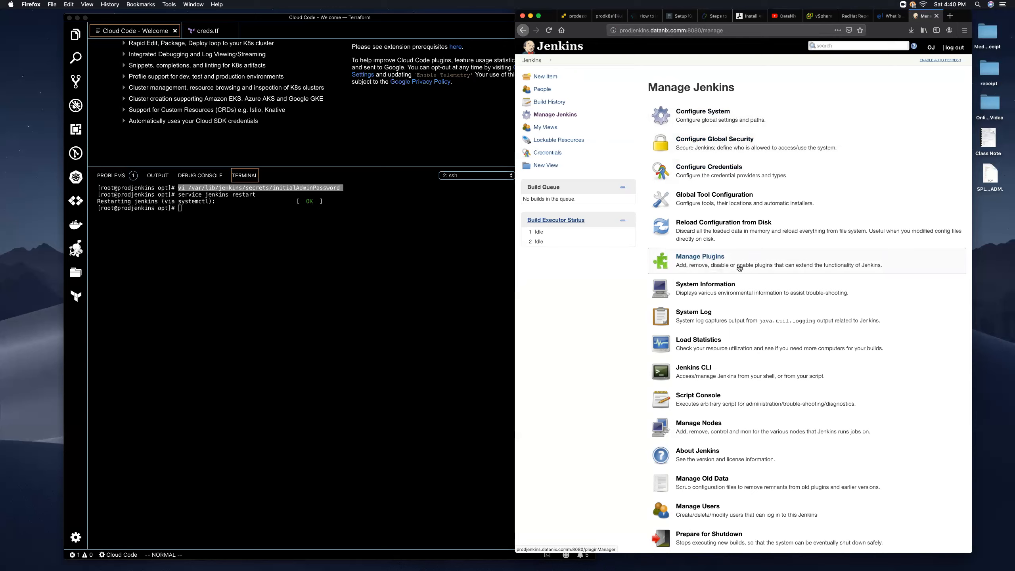
{"action": "left_click", "coordinate": [699, 263]}
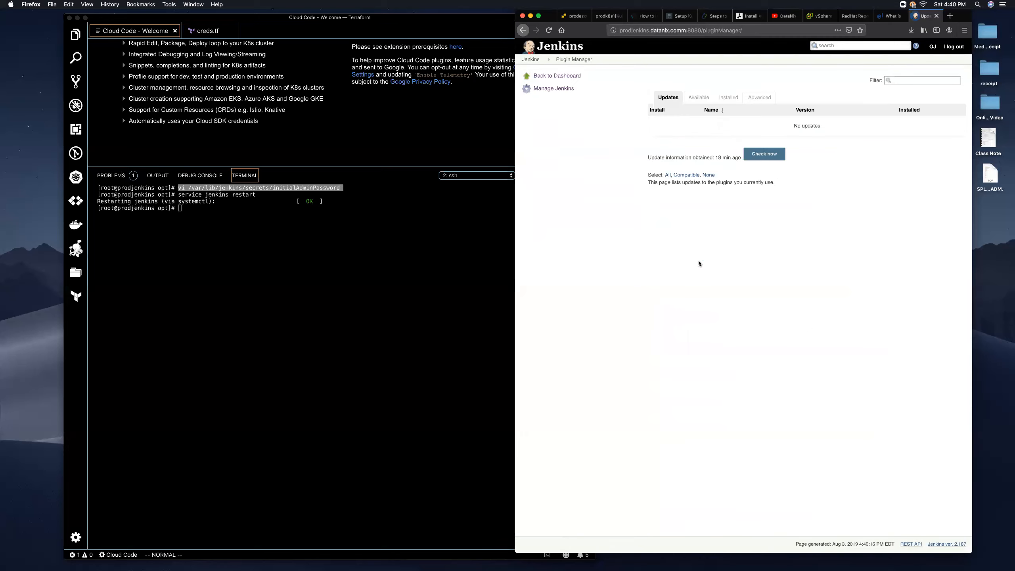
- Browse the full Available plugins list, then switch to the Installed plugins list
{"action": "left_click", "coordinate": [699, 99]}
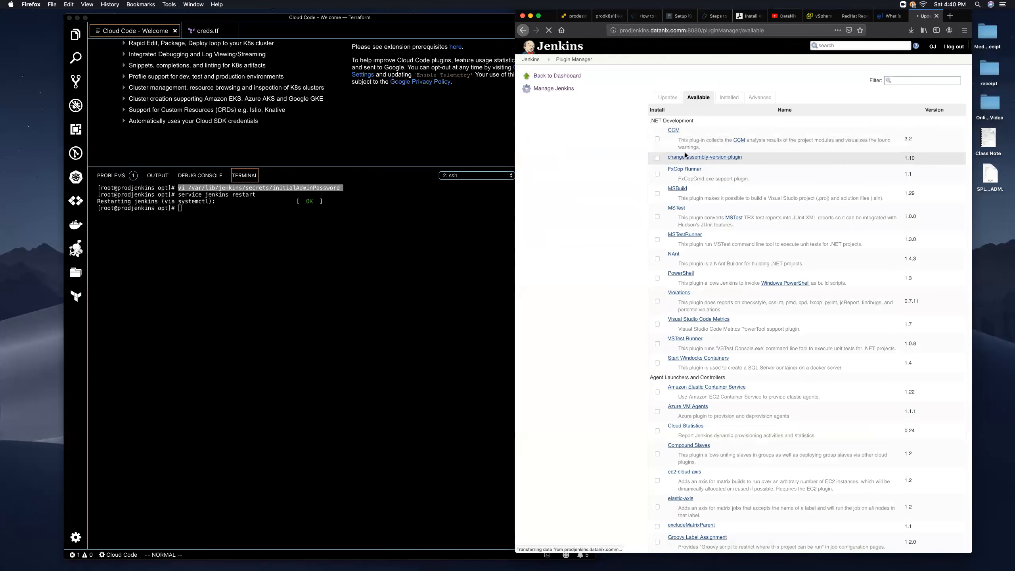
{"action": "scroll", "coordinate": [683, 153], "scroll_direction": "down", "scroll_amount": 3}
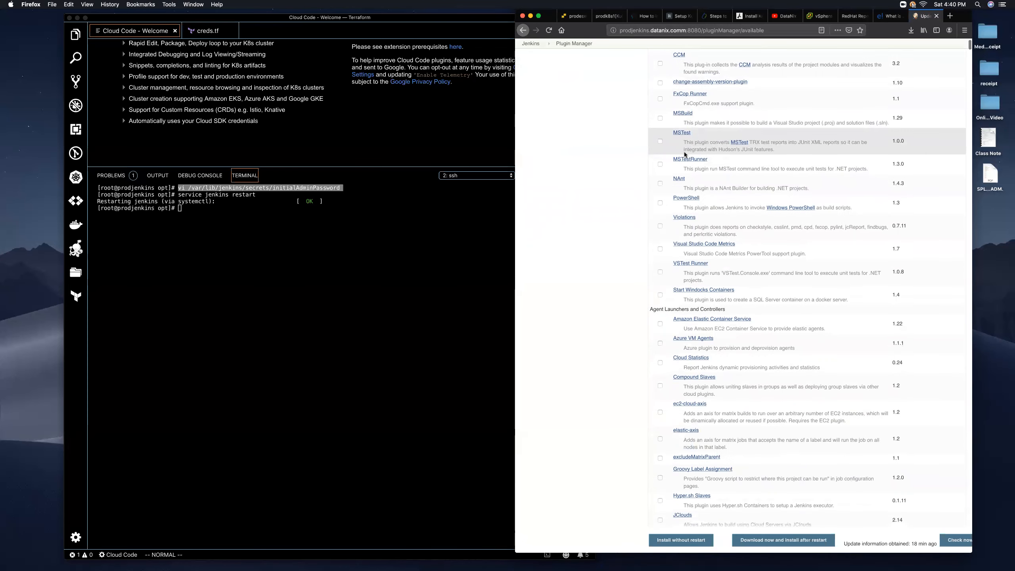
{"action": "scroll", "coordinate": [683, 151], "scroll_direction": "down", "scroll_amount": 15}
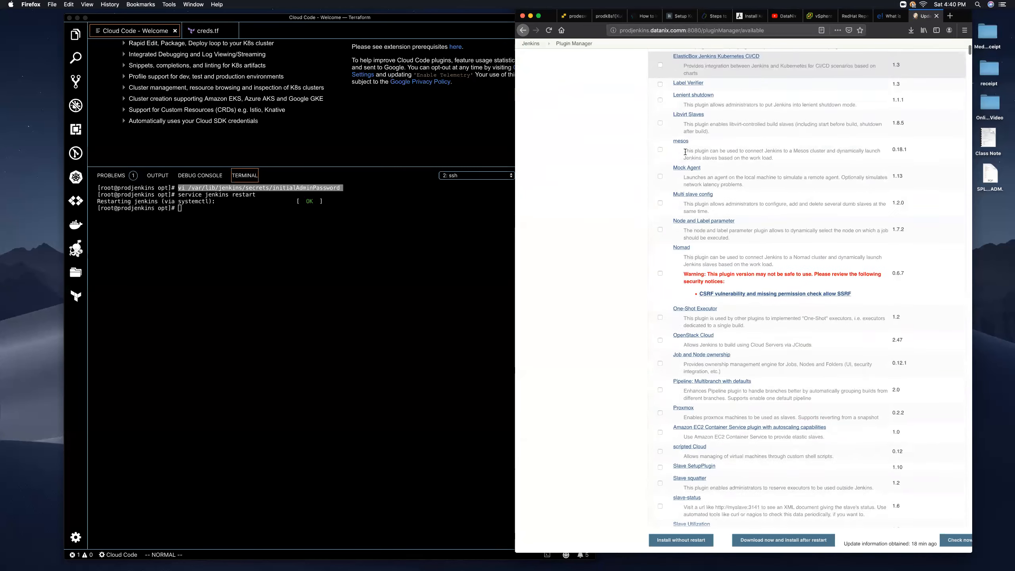
{"action": "scroll", "coordinate": [685, 151], "scroll_direction": "down", "scroll_amount": 15}
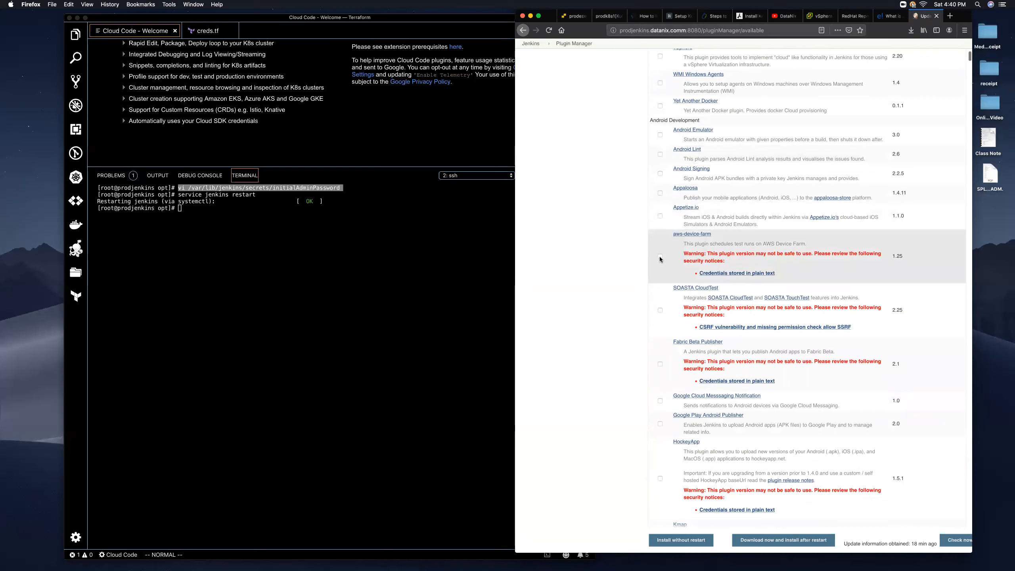
{"action": "scroll", "coordinate": [660, 193], "scroll_direction": "down", "scroll_amount": 3}
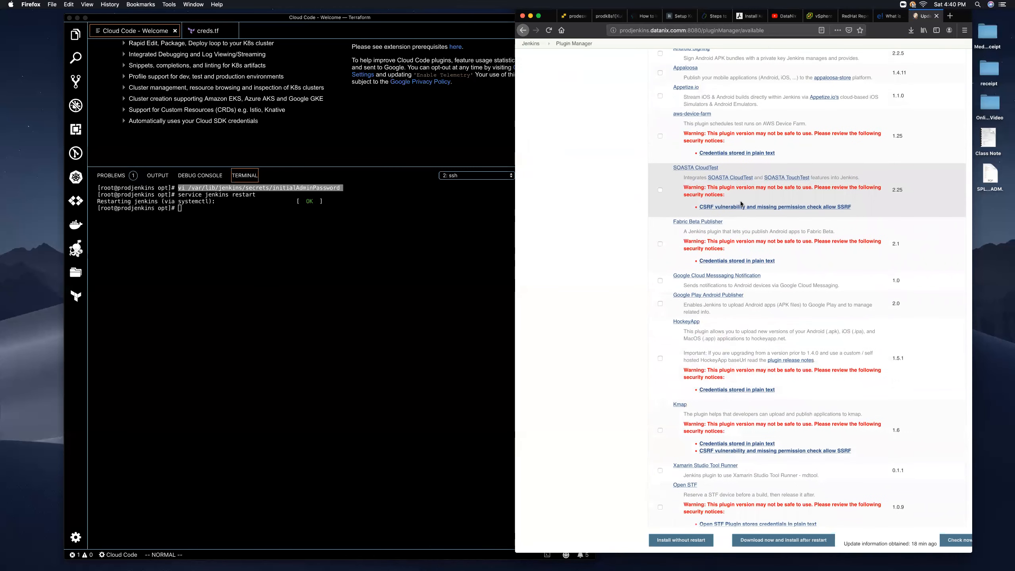
{"action": "scroll", "coordinate": [741, 203], "scroll_direction": "down", "scroll_amount": 15}
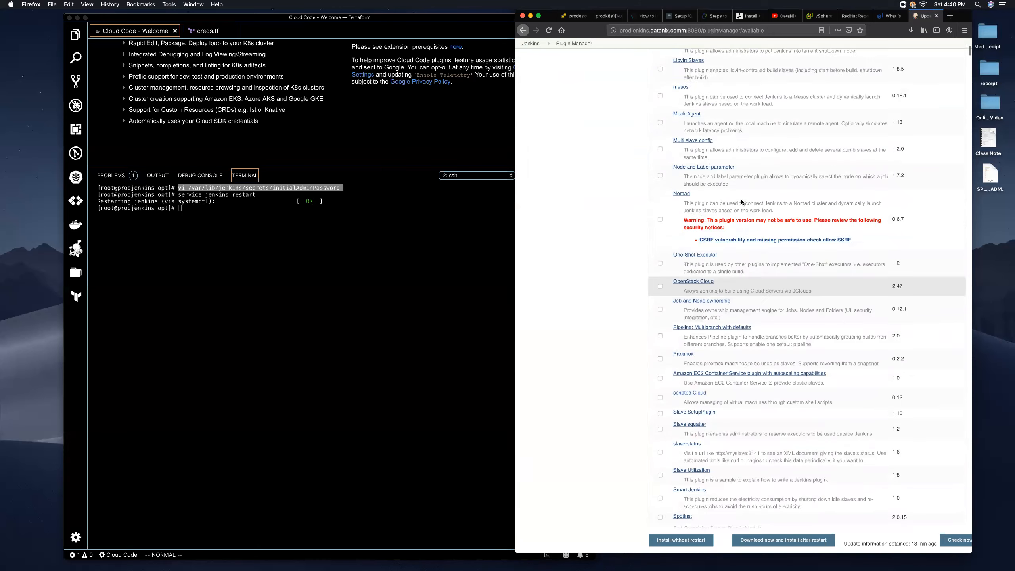
{"action": "scroll", "coordinate": [741, 202], "scroll_direction": "up", "scroll_amount": 2}
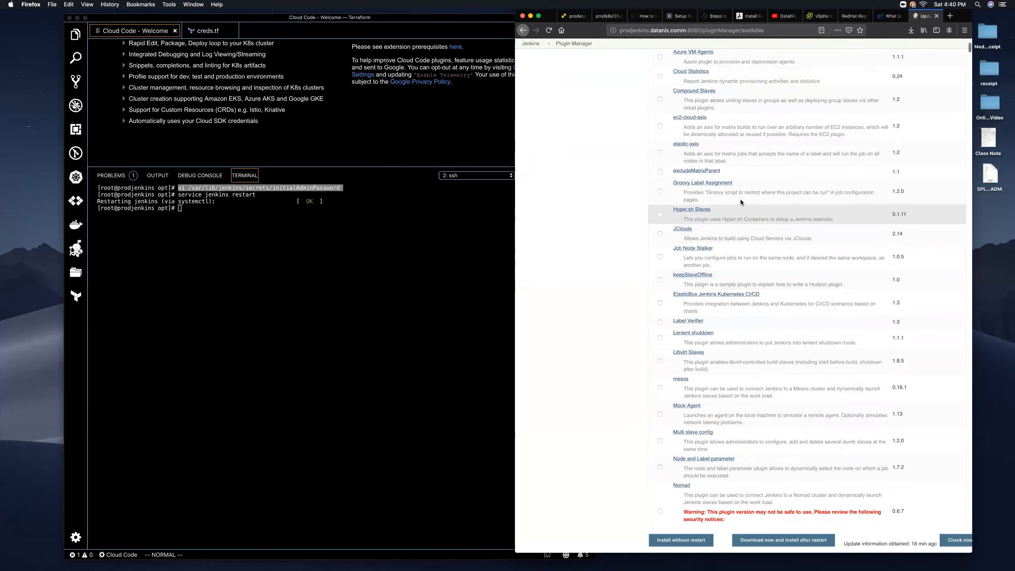
{"action": "scroll", "coordinate": [740, 201], "scroll_direction": "up", "scroll_amount": 3}
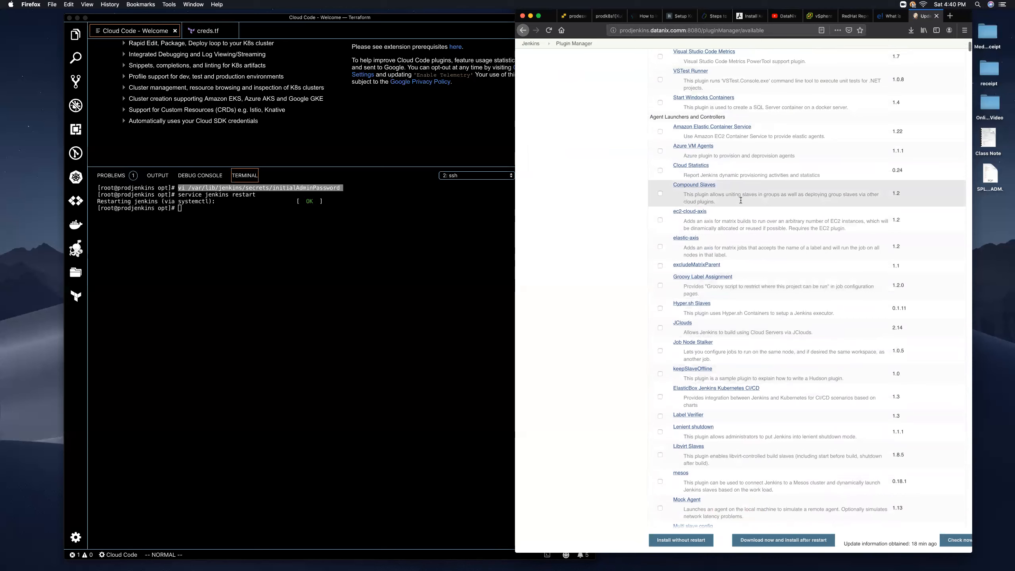
{"action": "scroll", "coordinate": [738, 198], "scroll_direction": "up", "scroll_amount": 4}
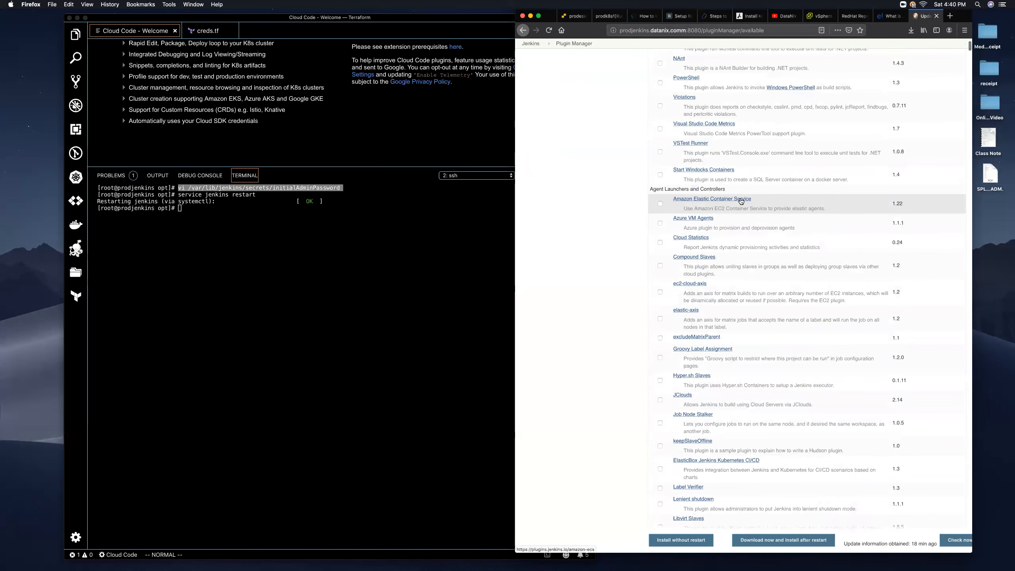
{"action": "scroll", "coordinate": [705, 183], "scroll_direction": "up", "scroll_amount": 3}
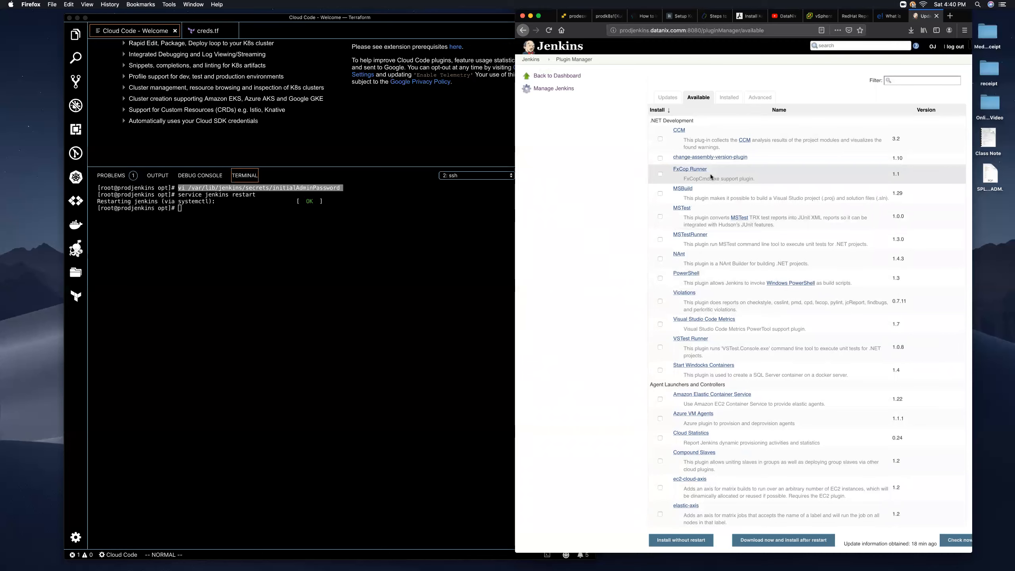
{"action": "left_click", "coordinate": [728, 98]}
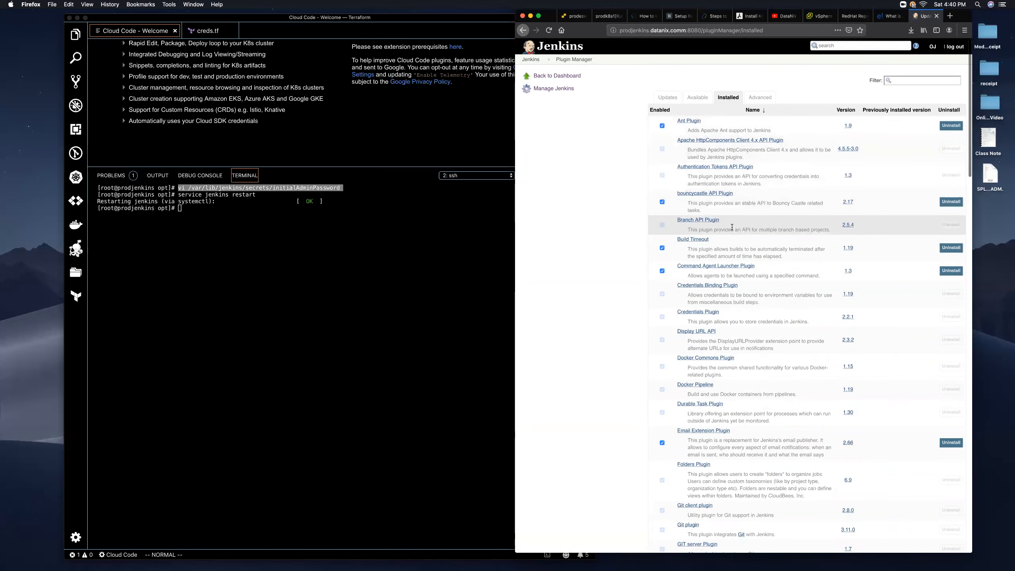
- Scroll through installed plugins such as Gradle Plugin 1.33, LDAP Plugin 1.20 and Pipeline 2.6
{"action": "scroll", "coordinate": [732, 229], "scroll_direction": "down", "scroll_amount": 2}
{"action": "scroll", "coordinate": [732, 228], "scroll_direction": "down", "scroll_amount": 6}
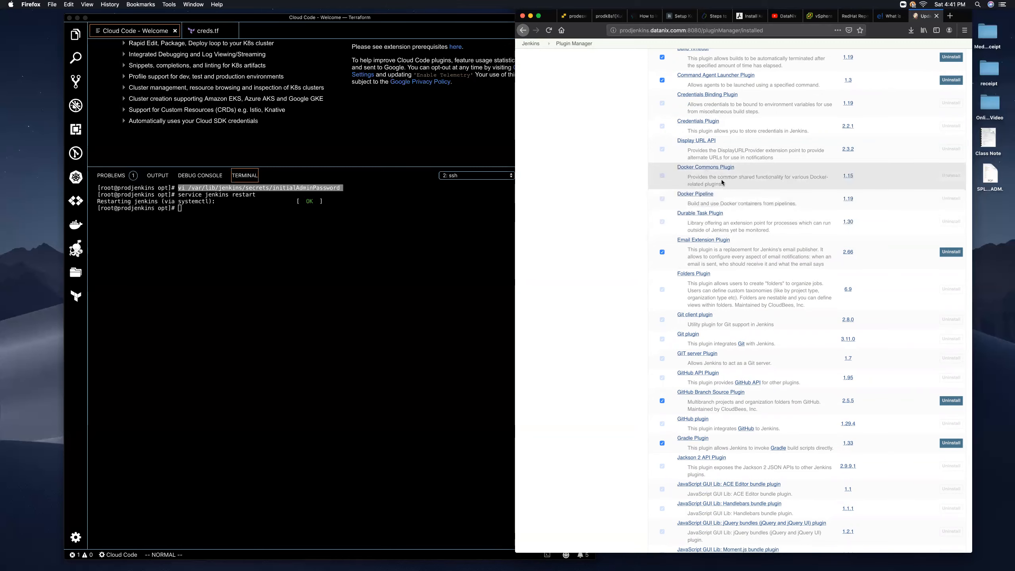
{"action": "scroll", "coordinate": [721, 179], "scroll_direction": "down", "scroll_amount": 5}
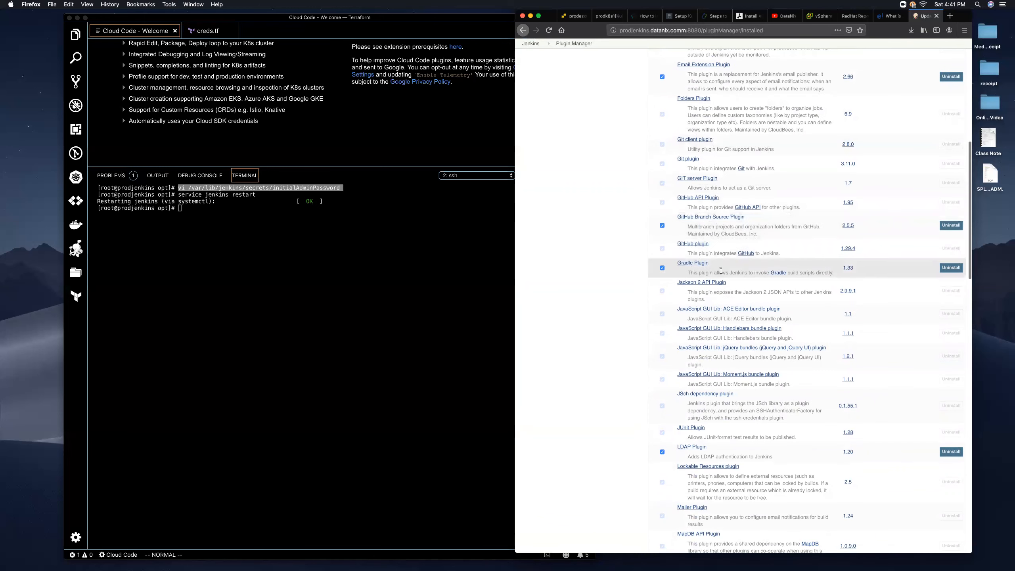
{"action": "scroll", "coordinate": [755, 391], "scroll_direction": "down", "scroll_amount": 5}
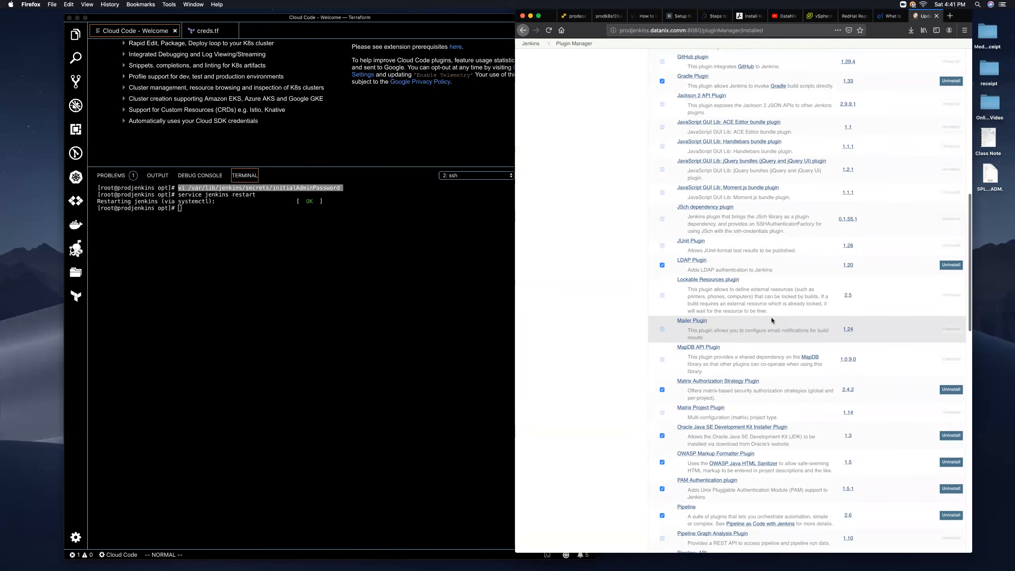
{"action": "scroll", "coordinate": [698, 382], "scroll_direction": "down", "scroll_amount": 1}
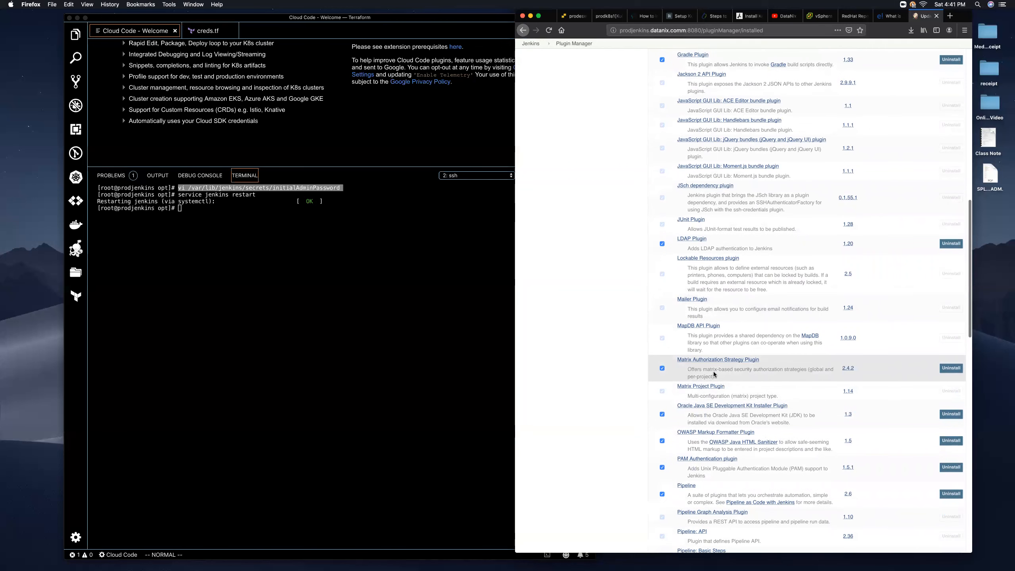
{"action": "scroll", "coordinate": [715, 373], "scroll_direction": "down", "scroll_amount": 3}
{"action": "scroll", "coordinate": [742, 353], "scroll_direction": "down", "scroll_amount": 8}
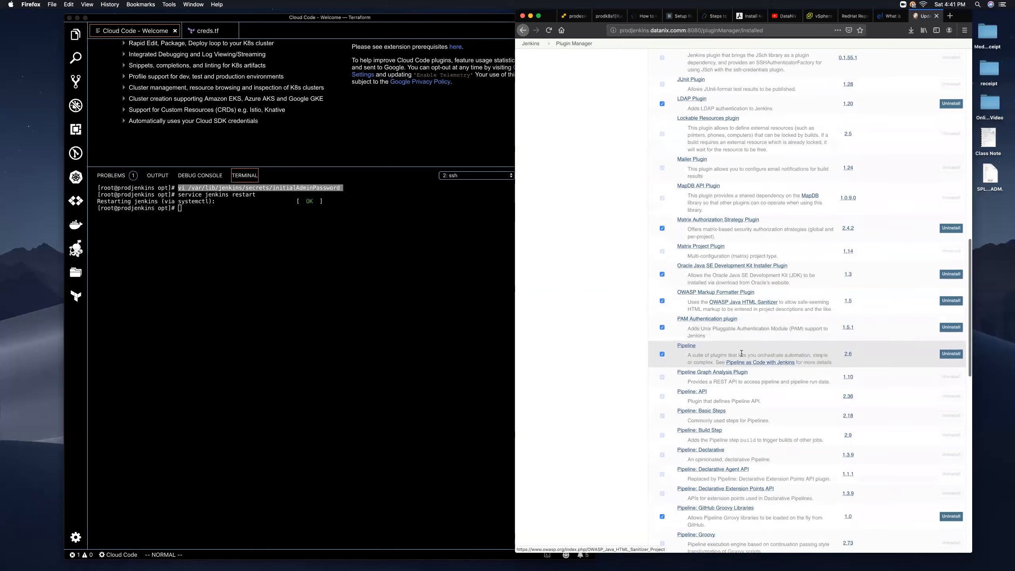
{"action": "scroll", "coordinate": [741, 322], "scroll_direction": "up", "scroll_amount": 20}
{"action": "scroll", "coordinate": [761, 80], "scroll_direction": "up", "scroll_amount": 20}
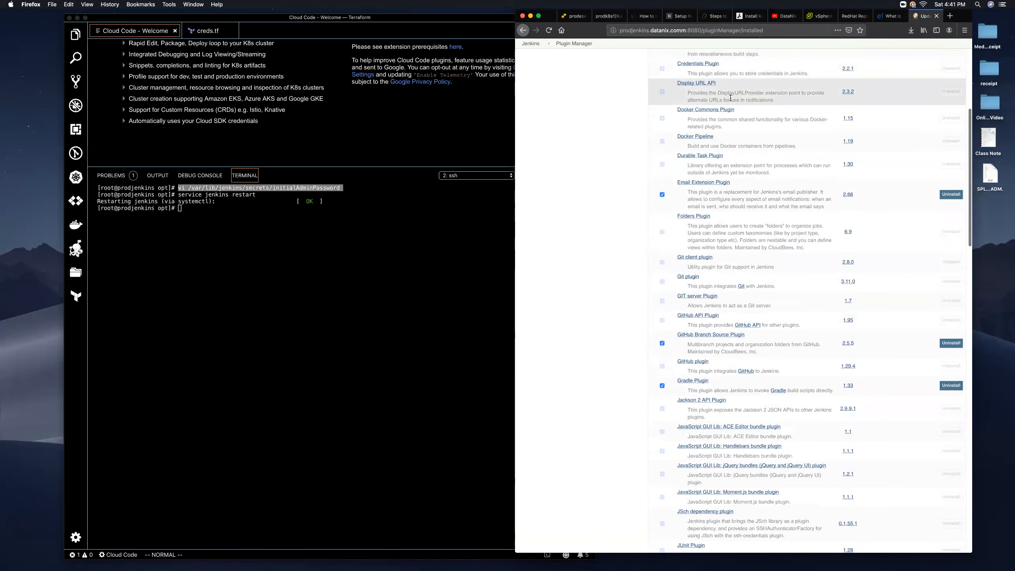
{"action": "scroll", "coordinate": [763, 98], "scroll_direction": "down", "scroll_amount": 1}
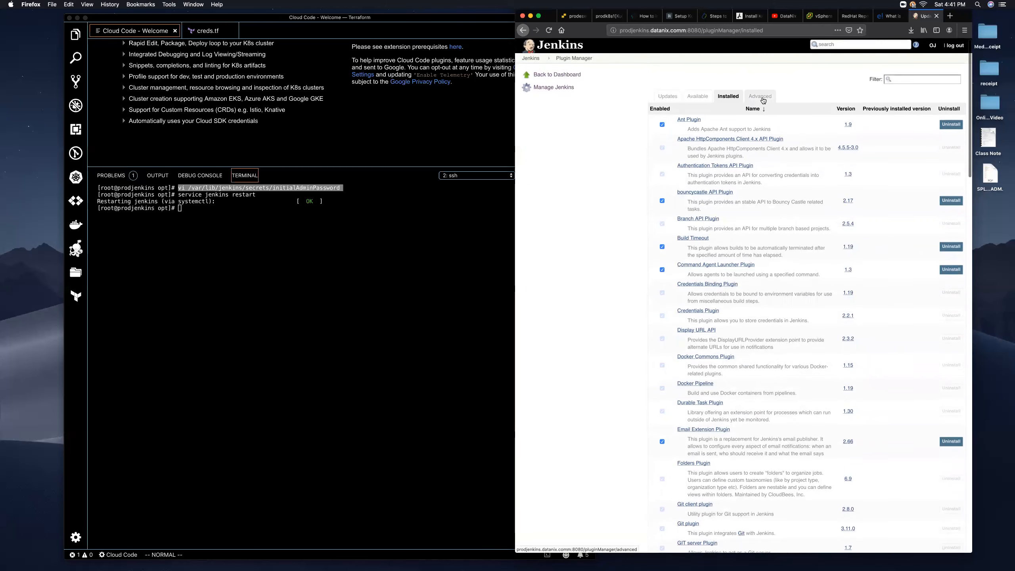
- Go to the Advanced plugin settings and start choosing a file under Upload Plugin
{"action": "left_click", "coordinate": [764, 97]}
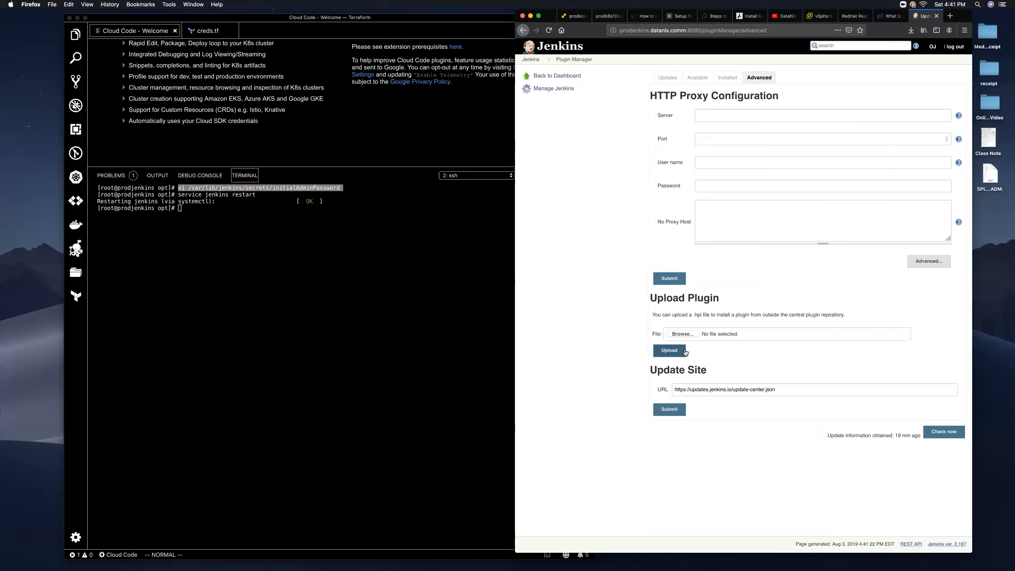
{"action": "left_click", "coordinate": [688, 335]}
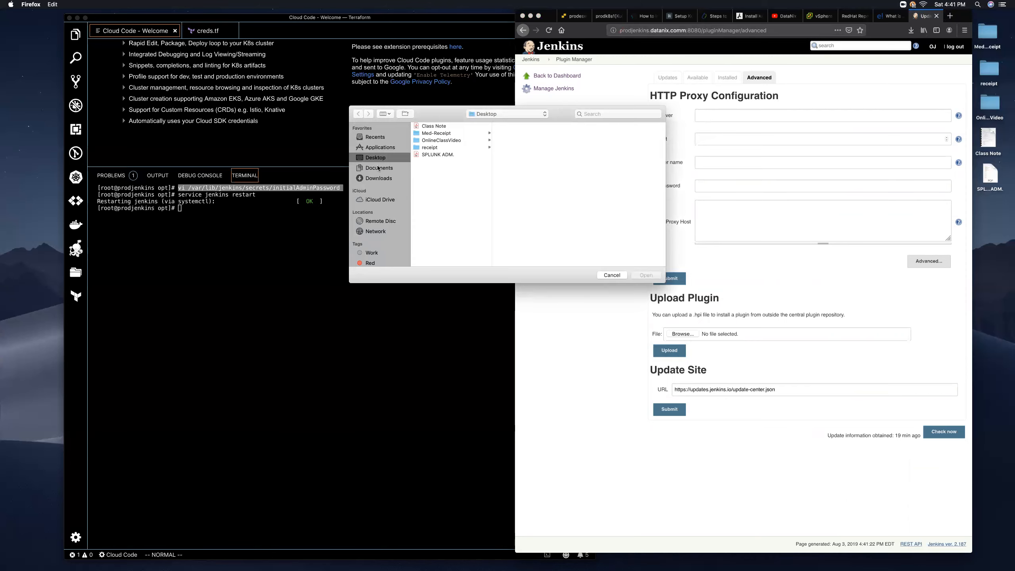
- Check the Downloads folder for a plugin file, then cancel the file picker
{"action": "left_click", "coordinate": [380, 179]}
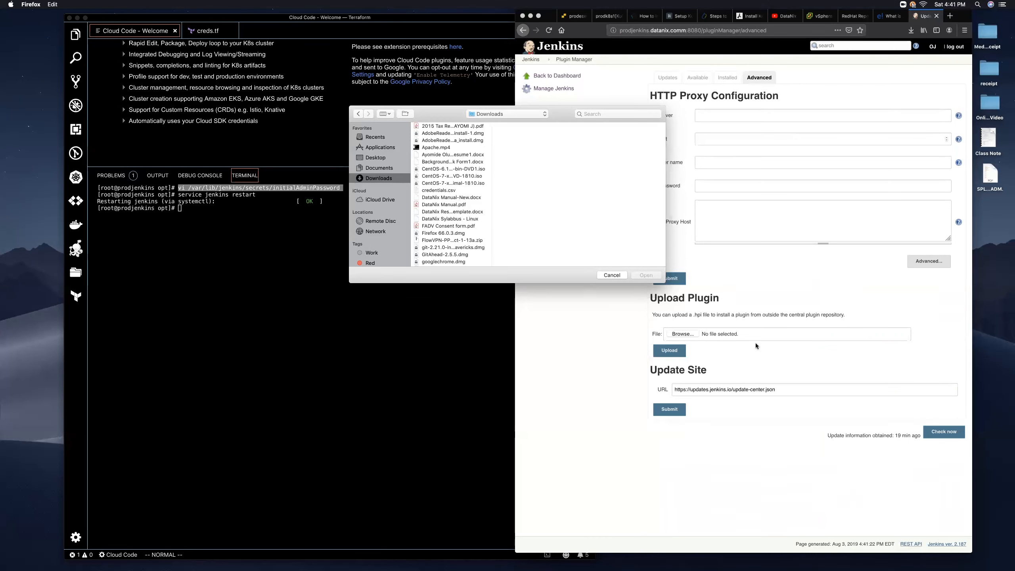
{"action": "left_click", "coordinate": [612, 276]}
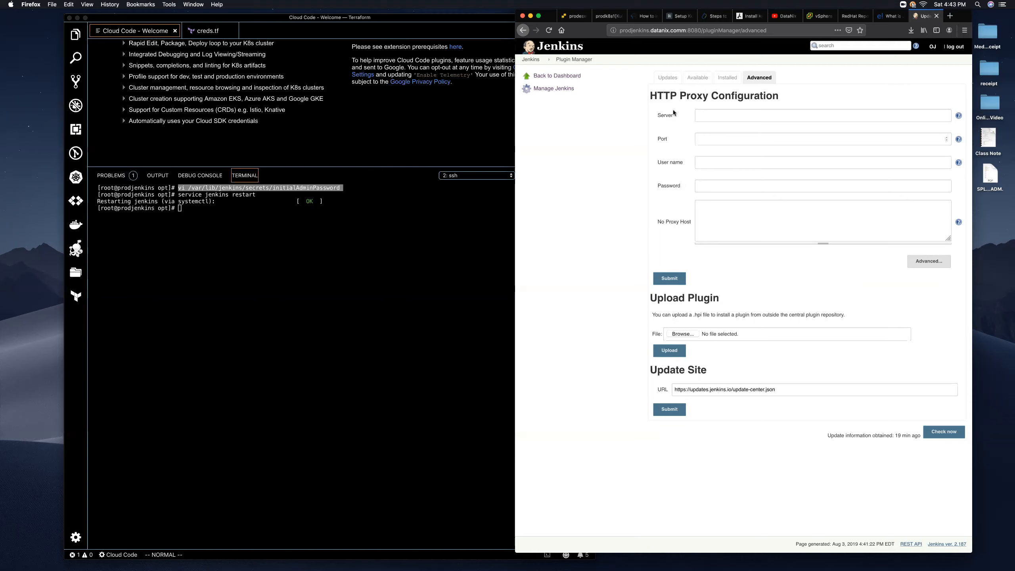
- From the Jenkins dashboard, open Manage Jenkins and then Configure System
{"action": "left_click", "coordinate": [530, 60]}
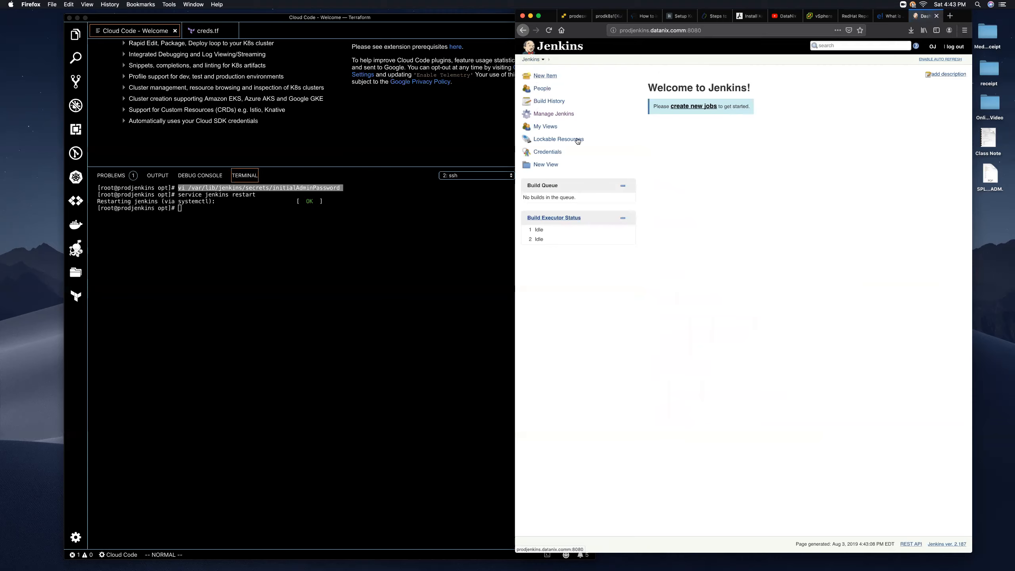
{"action": "left_click", "coordinate": [553, 115]}
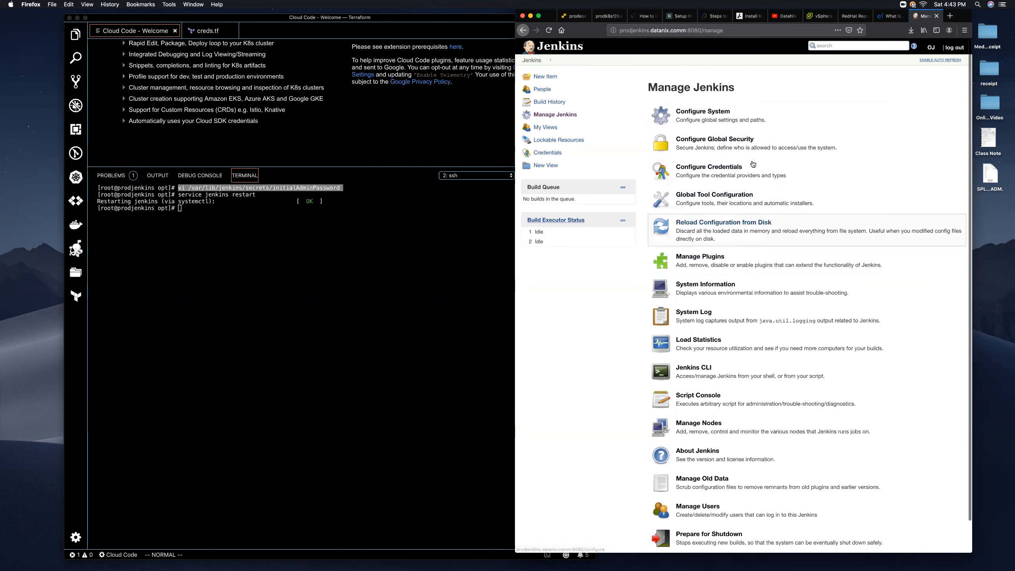
{"action": "left_click", "coordinate": [708, 115]}
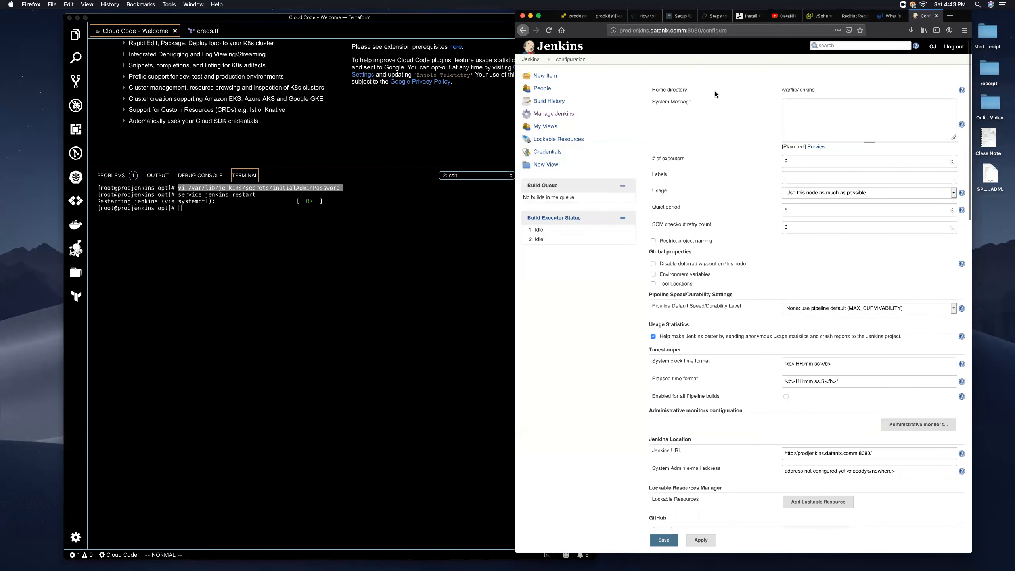
{"action": "left_click_drag", "start_coordinate": [817, 89], "coordinate": [783, 92]}
{"action": "left_click_drag", "start_coordinate": [782, 91], "coordinate": [813, 89]}
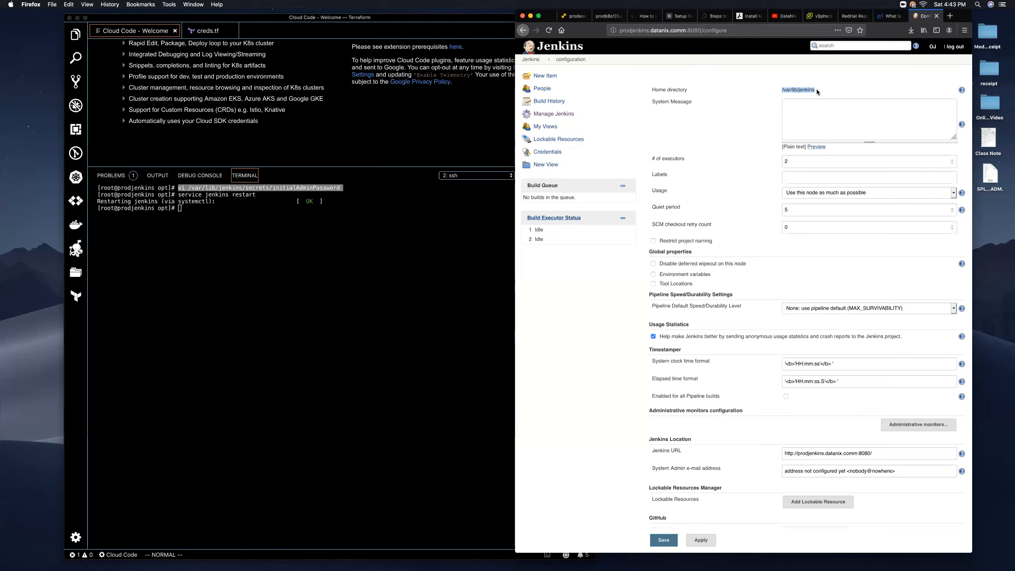
{"action": "left_click_drag", "start_coordinate": [815, 88], "coordinate": [777, 87]}
{"action": "left_click", "coordinate": [811, 90]}
{"action": "left_click_drag", "start_coordinate": [812, 90], "coordinate": [780, 91]}
- Scroll down Configure System, highlighting the Jenkins URL, GitHub heading and Global Config user.name Value label
{"action": "scroll", "coordinate": [771, 176], "scroll_direction": "down", "scroll_amount": 2}
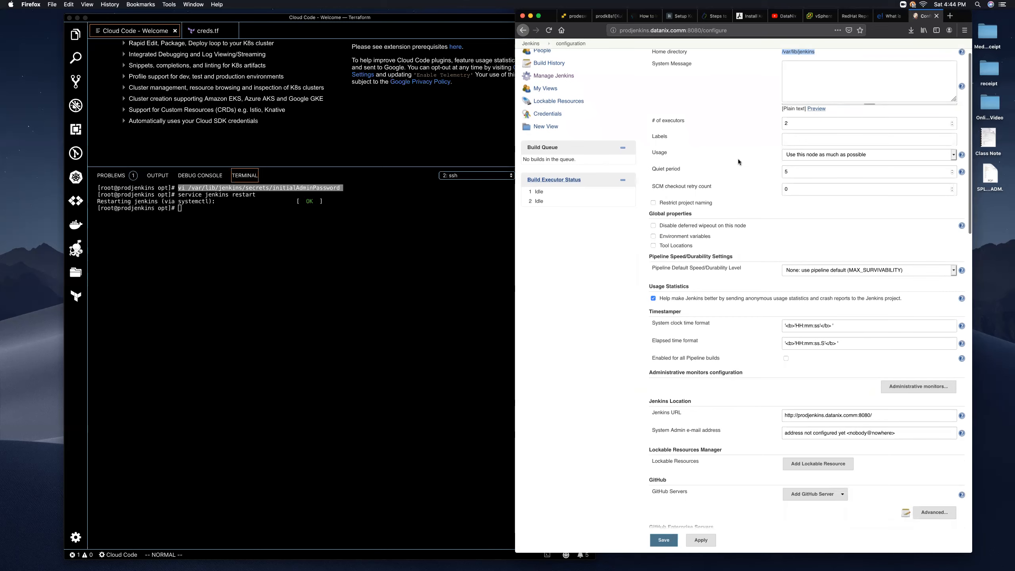
{"action": "scroll", "coordinate": [789, 198], "scroll_direction": "down", "scroll_amount": 4}
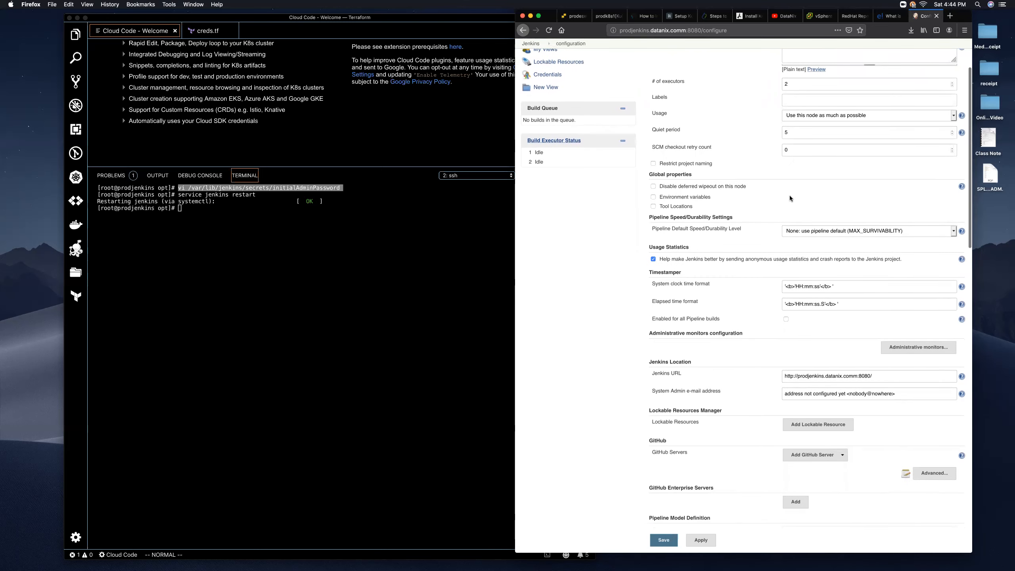
{"action": "scroll", "coordinate": [785, 196], "scroll_direction": "down", "scroll_amount": 3}
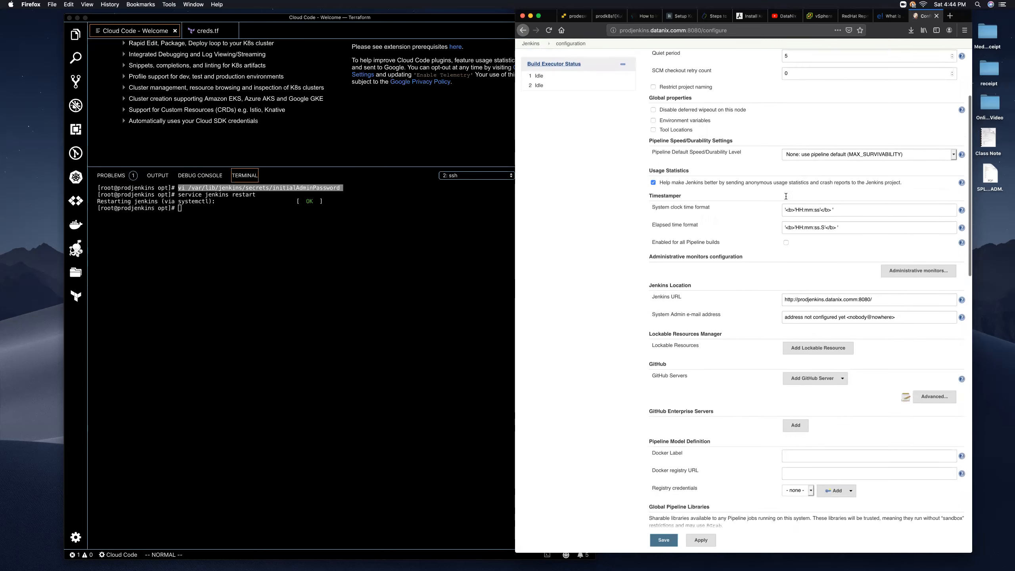
{"action": "left_click_drag", "start_coordinate": [876, 293], "coordinate": [783, 290]}
{"action": "scroll", "coordinate": [839, 316], "scroll_direction": "down", "scroll_amount": 4}
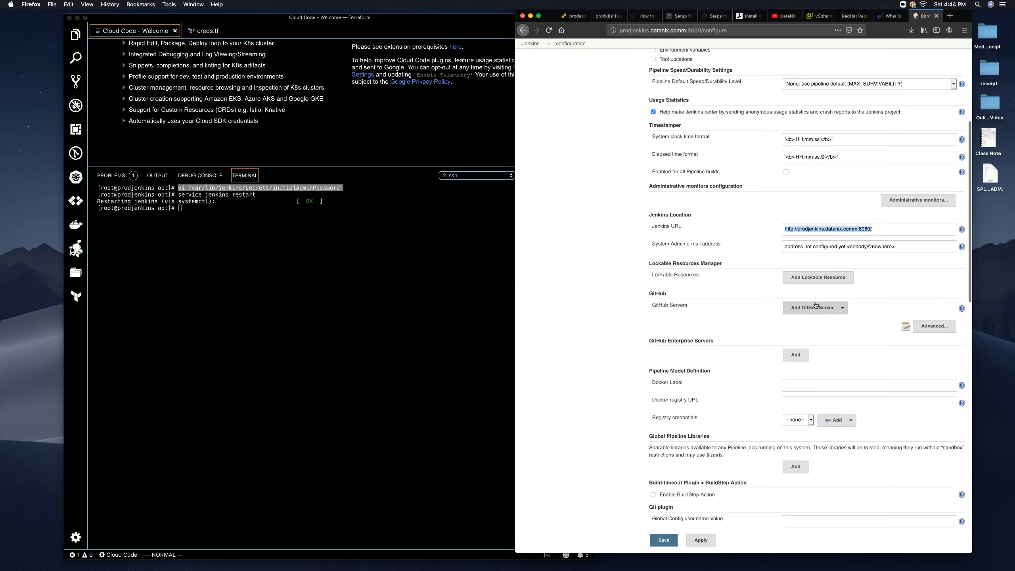
{"action": "scroll", "coordinate": [617, 263], "scroll_direction": "down", "scroll_amount": 2}
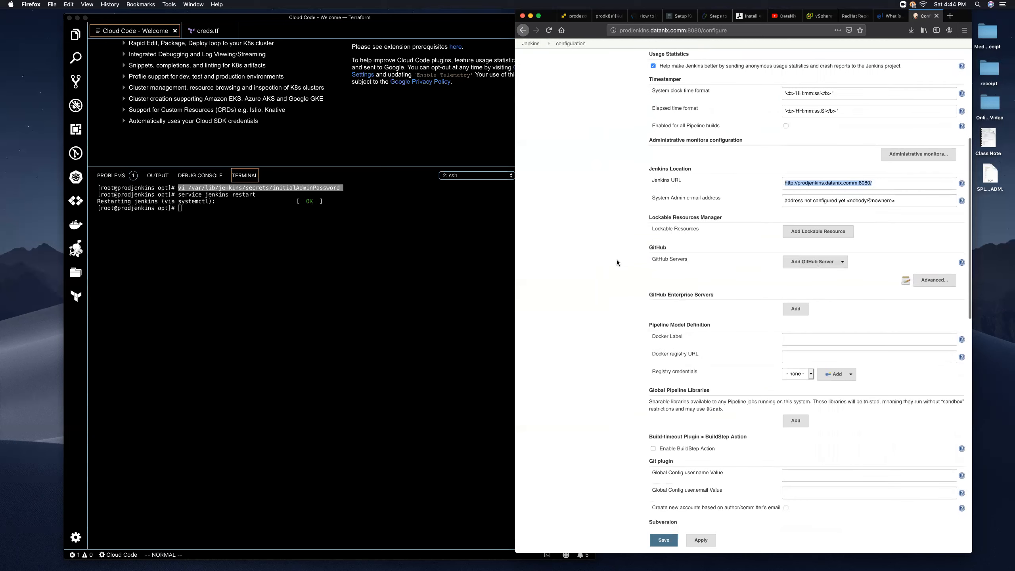
{"action": "left_click_drag", "start_coordinate": [667, 247], "coordinate": [642, 248]}
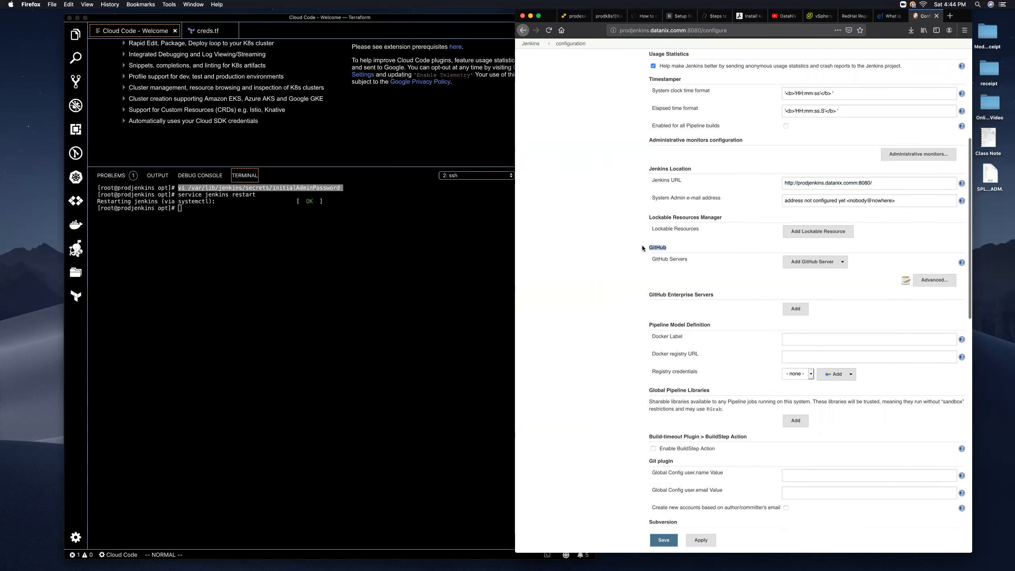
{"action": "scroll", "coordinate": [793, 279], "scroll_direction": "down", "scroll_amount": 1}
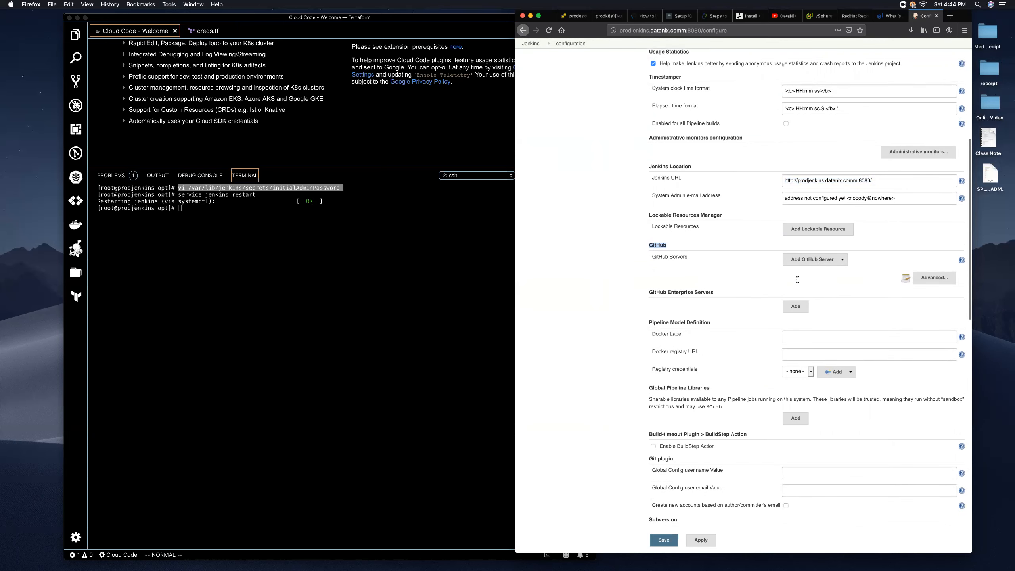
{"action": "scroll", "coordinate": [797, 279], "scroll_direction": "down", "scroll_amount": 6}
{"action": "scroll", "coordinate": [797, 279], "scroll_direction": "down", "scroll_amount": 3}
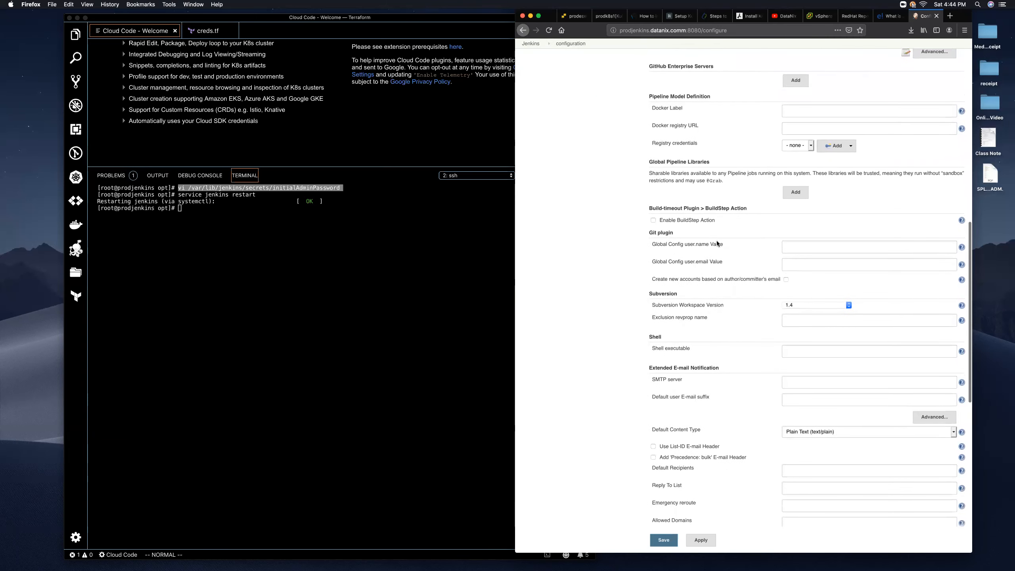
{"action": "left_click_drag", "start_coordinate": [724, 243], "coordinate": [652, 242]}
- Show the help notes for Git user.name and Shell executable, then scroll back up
{"action": "left_click", "coordinate": [799, 246]}
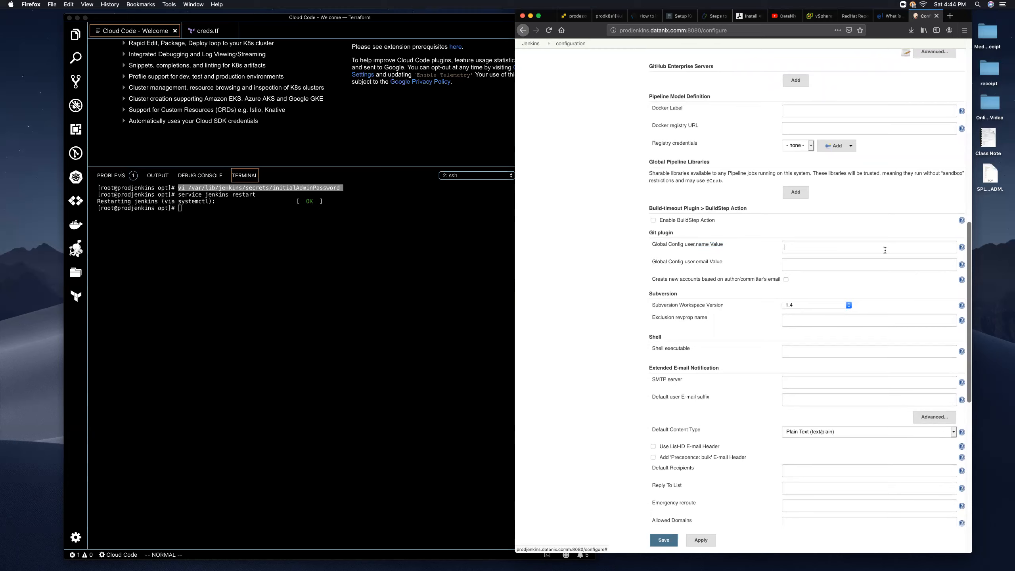
{"action": "left_click", "coordinate": [963, 248]}
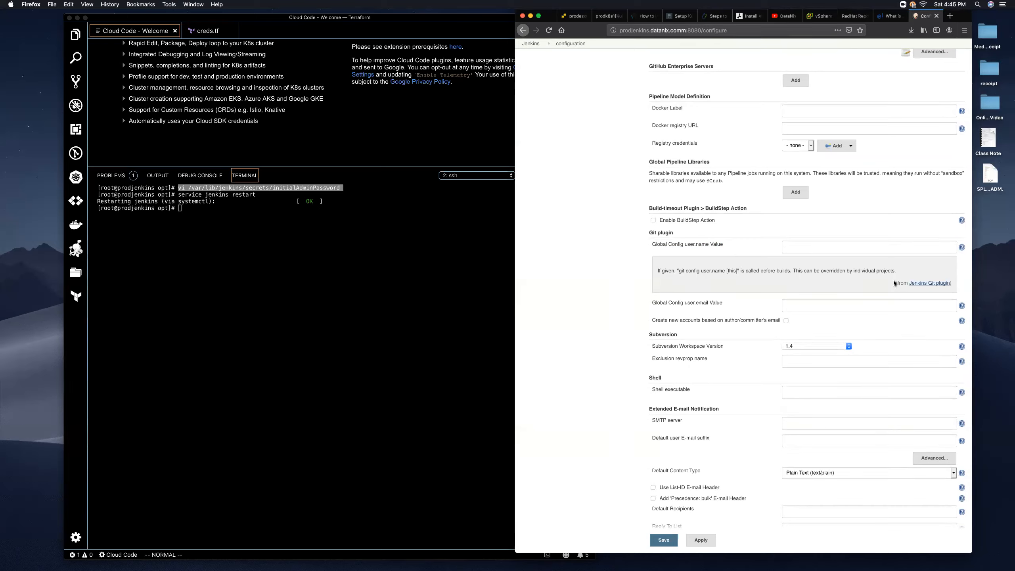
{"action": "scroll", "coordinate": [893, 280], "scroll_direction": "down", "scroll_amount": 5}
{"action": "scroll", "coordinate": [829, 280], "scroll_direction": "down", "scroll_amount": 5}
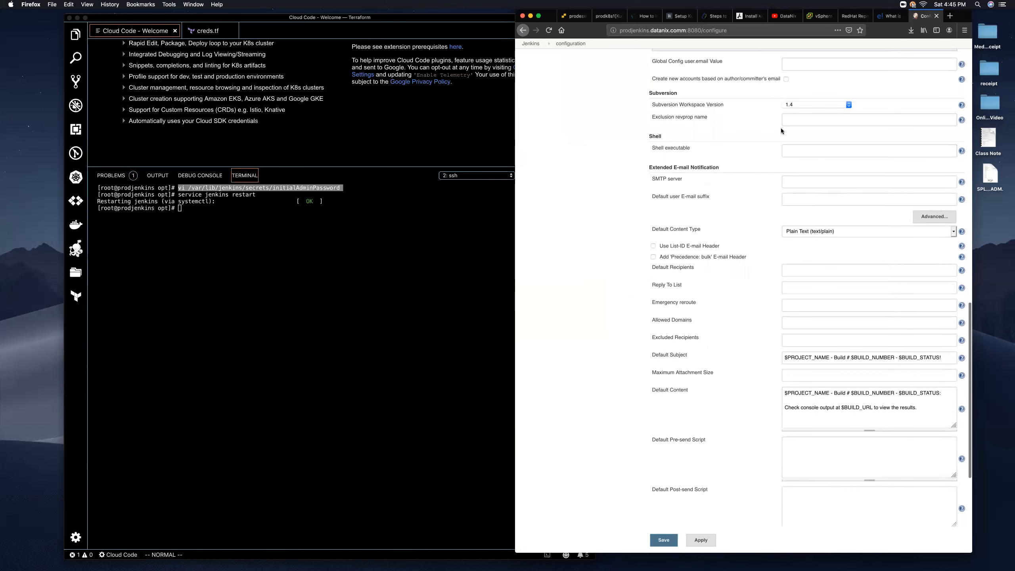
{"action": "left_click", "coordinate": [961, 150]}
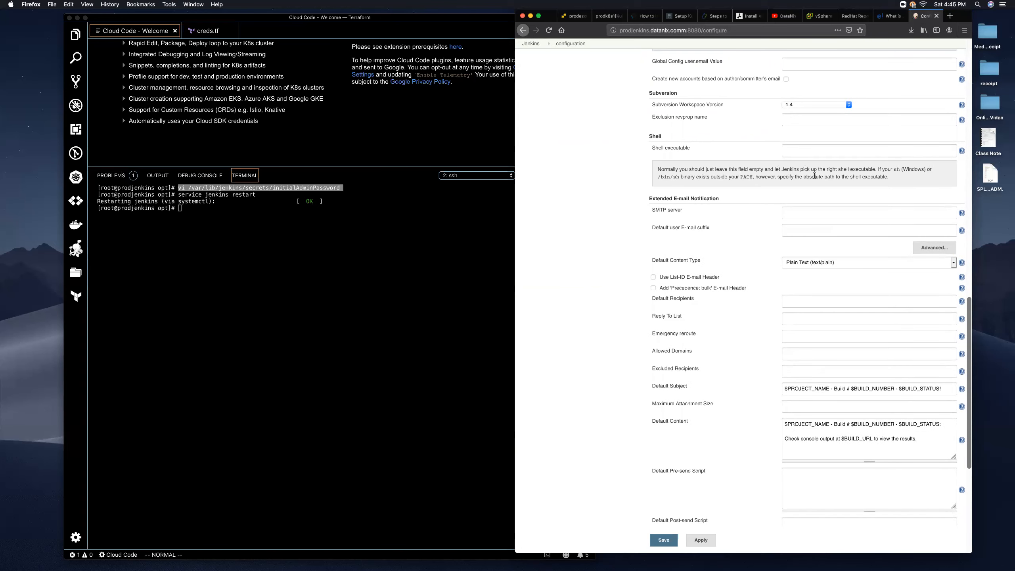
{"action": "scroll", "coordinate": [814, 176], "scroll_direction": "down", "scroll_amount": 5}
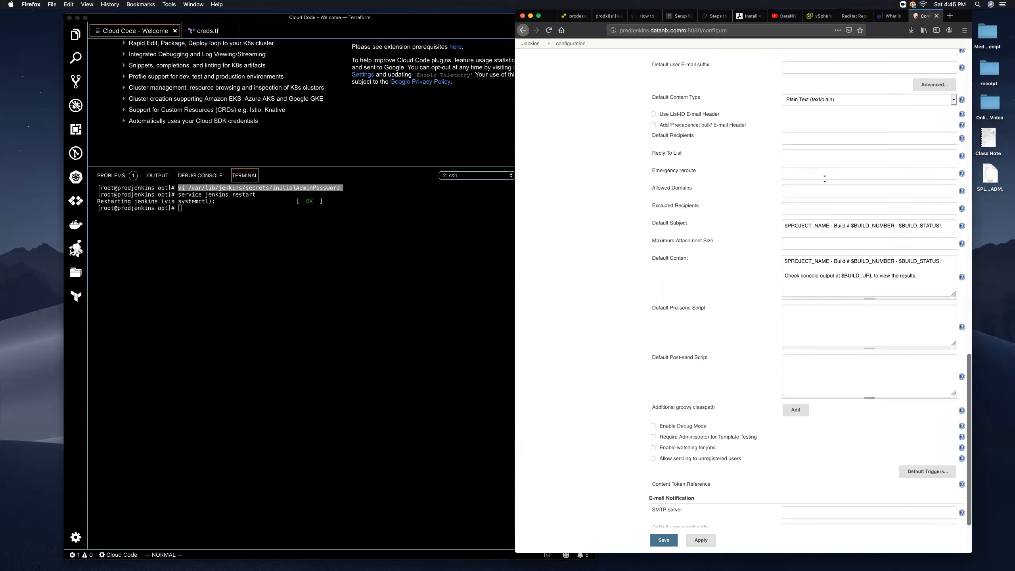
{"action": "scroll", "coordinate": [824, 179], "scroll_direction": "down", "scroll_amount": 2}
{"action": "scroll", "coordinate": [824, 179], "scroll_direction": "up", "scroll_amount": 15}
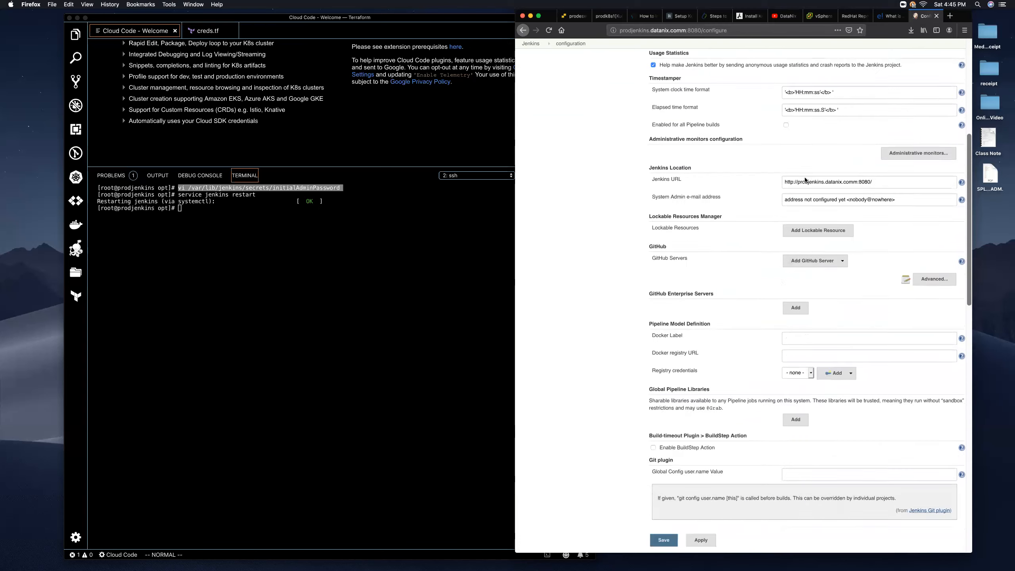
{"action": "scroll", "coordinate": [805, 181], "scroll_direction": "up", "scroll_amount": 8}
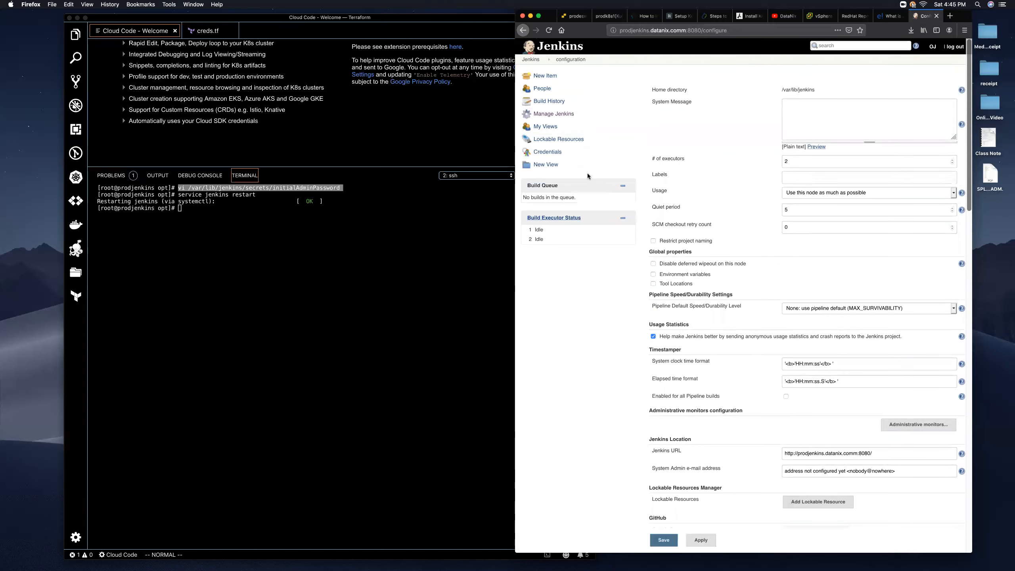
- Filter the Available plugins by 'gitla' to show GitLab 1.5.12 and Gitlab Hook 1.4.2
{"action": "left_click", "coordinate": [550, 115]}
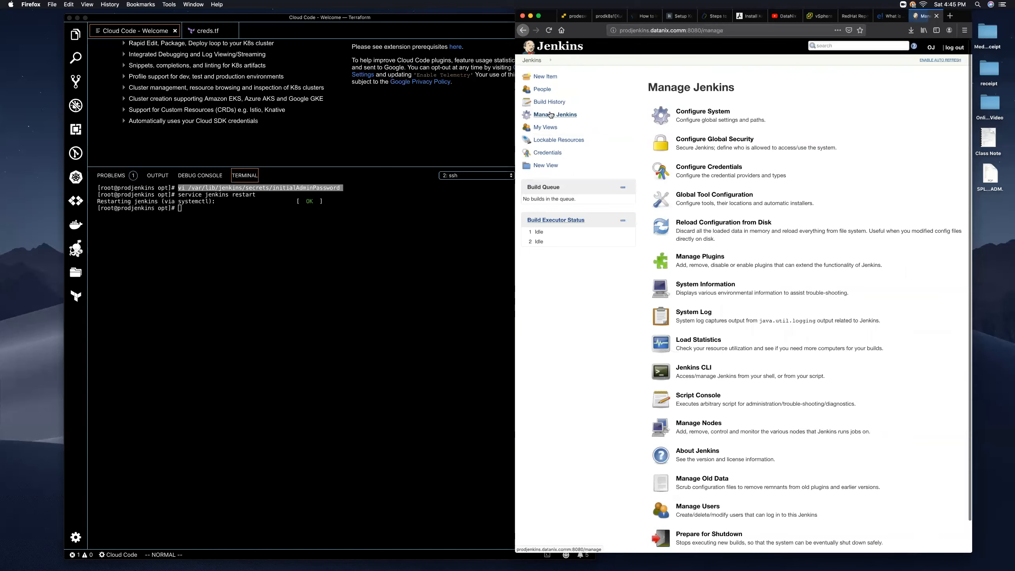
{"action": "left_click", "coordinate": [718, 262]}
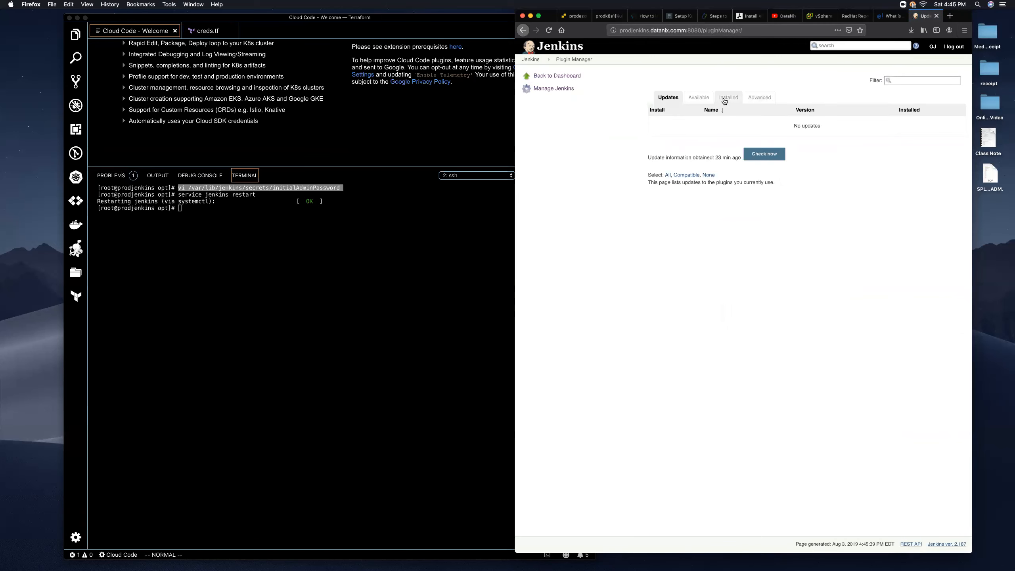
{"action": "left_click", "coordinate": [701, 101]}
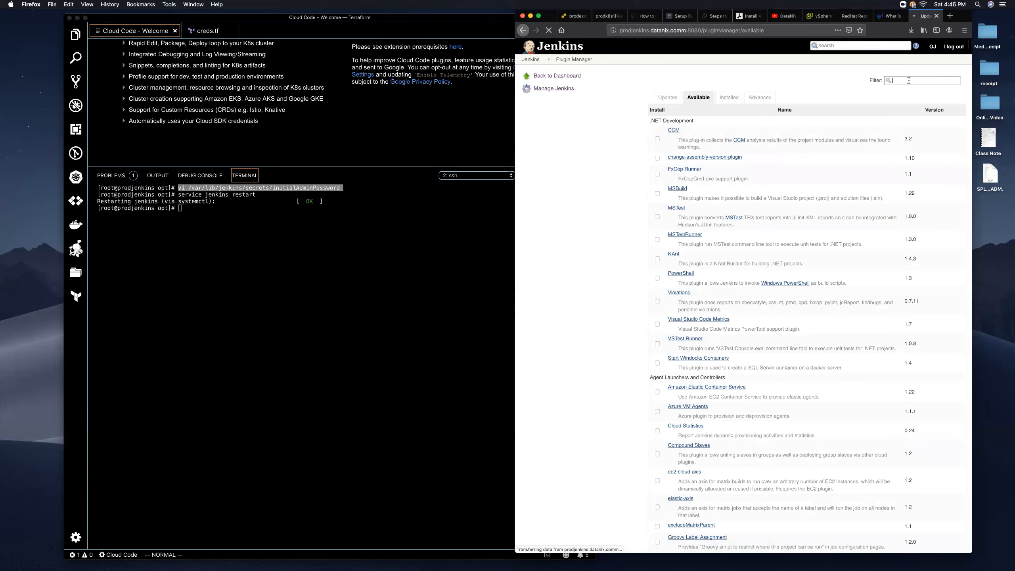
{"action": "type", "text": "gitlab"}
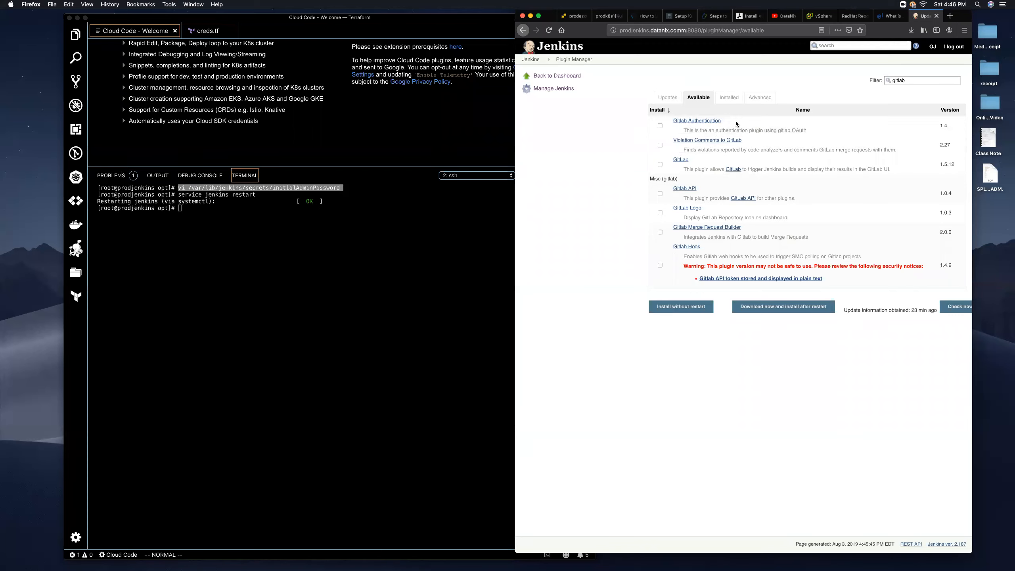
- Tick GitLab, Gitlab Merge Request Builder and Gitlab Hook, noting Gitlab Hook's security warning
{"action": "left_click", "coordinate": [660, 165]}
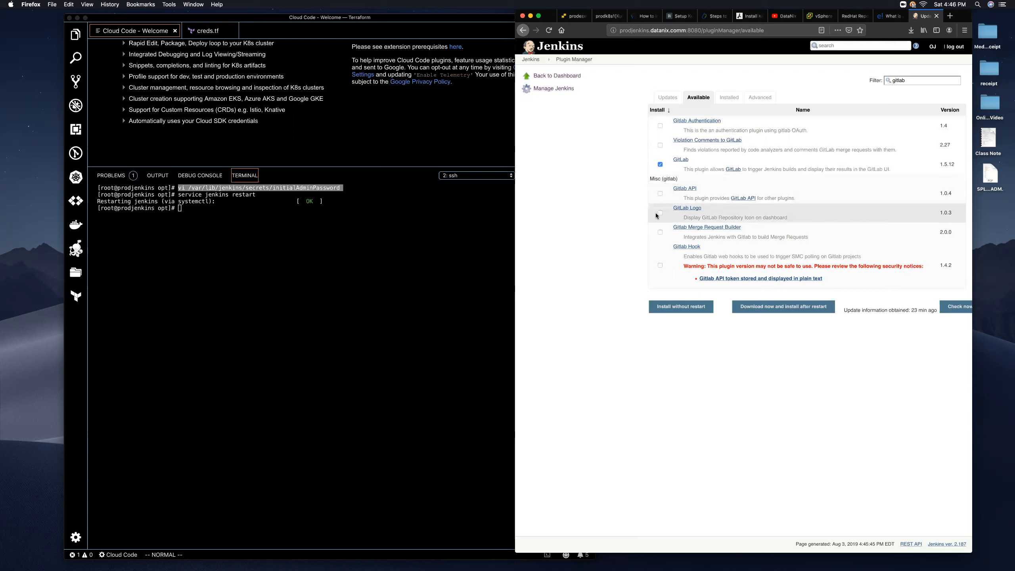
{"action": "left_click", "coordinate": [660, 233]}
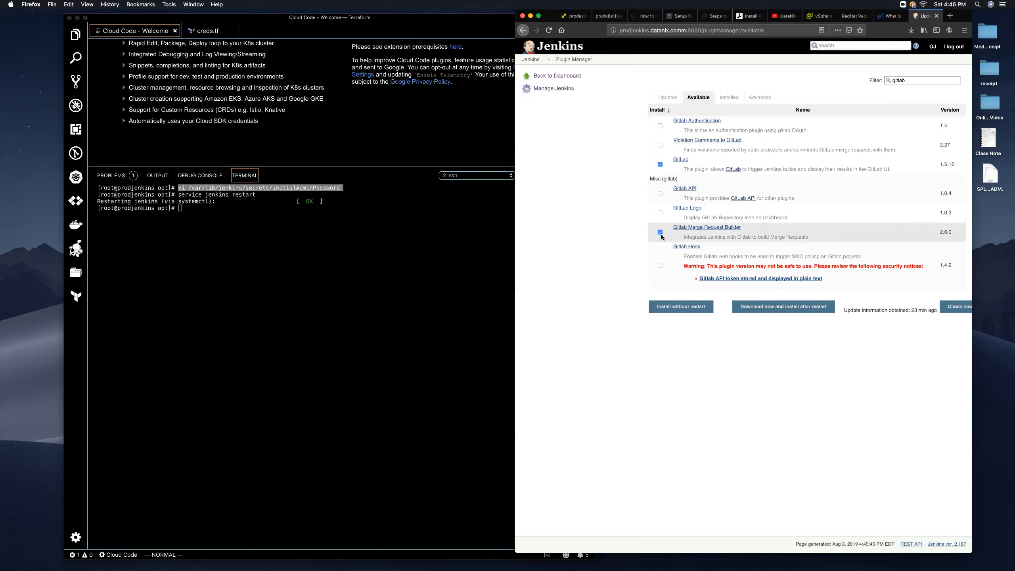
{"action": "left_click", "coordinate": [659, 266]}
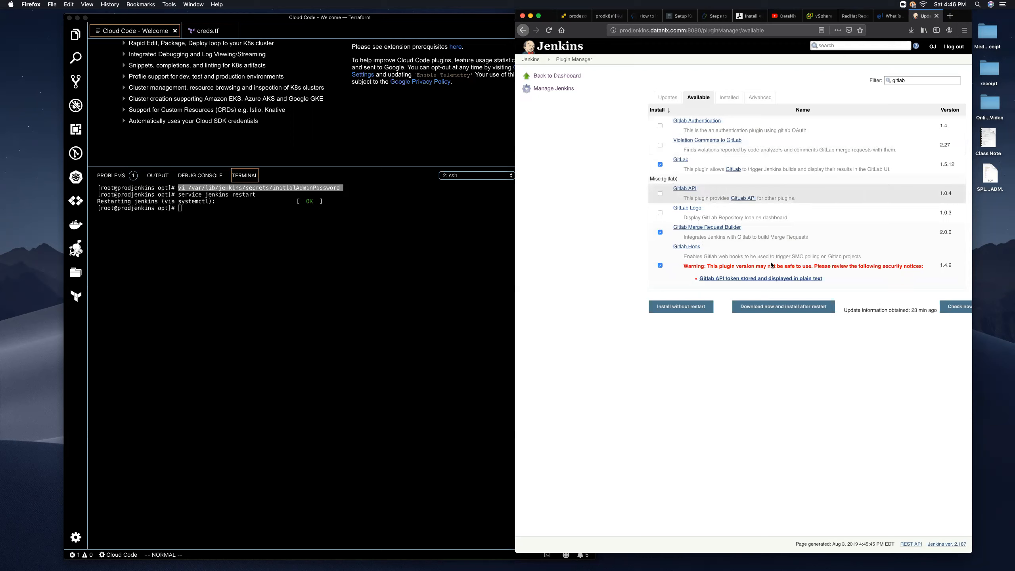
{"action": "left_click_drag", "start_coordinate": [710, 267], "coordinate": [906, 266]}
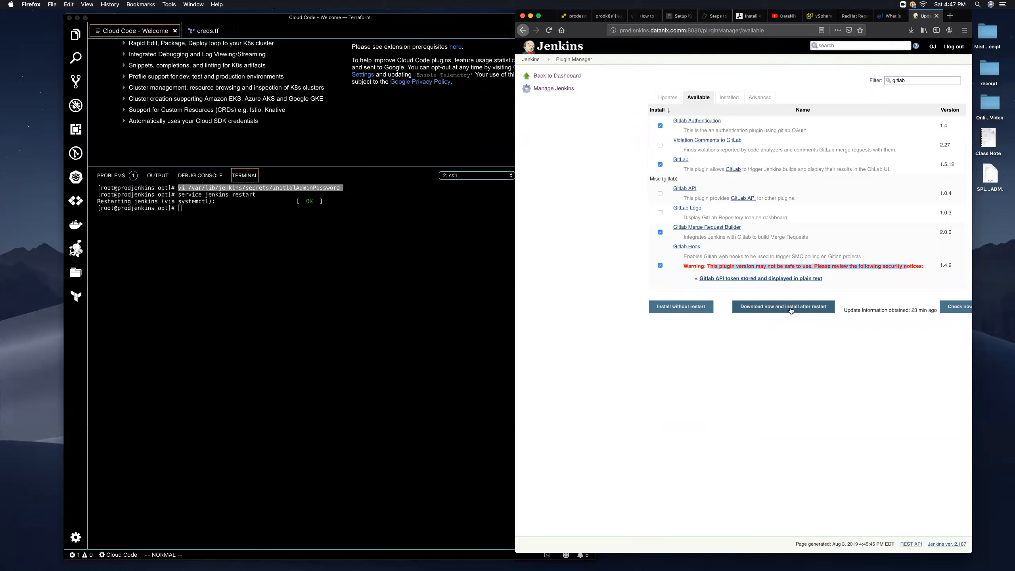
- Install the GitLab plugins without restart, then check WMI Windows Agents succeeded and ruby-runtime is installing
{"action": "left_click", "coordinate": [675, 310]}
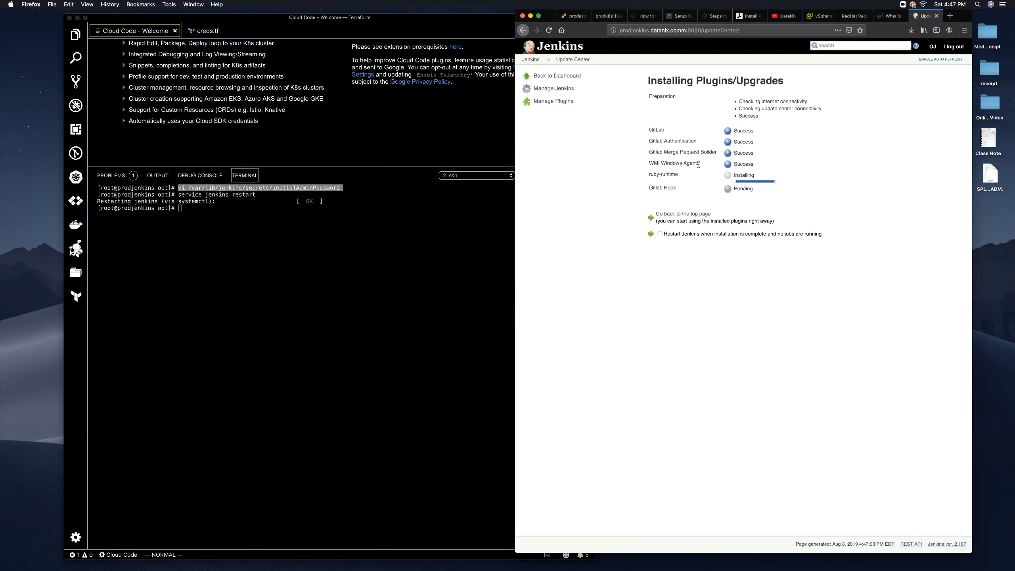
{"action": "left_click_drag", "start_coordinate": [700, 164], "coordinate": [647, 162]}
{"action": "left_click_drag", "start_coordinate": [688, 175], "coordinate": [645, 173]}
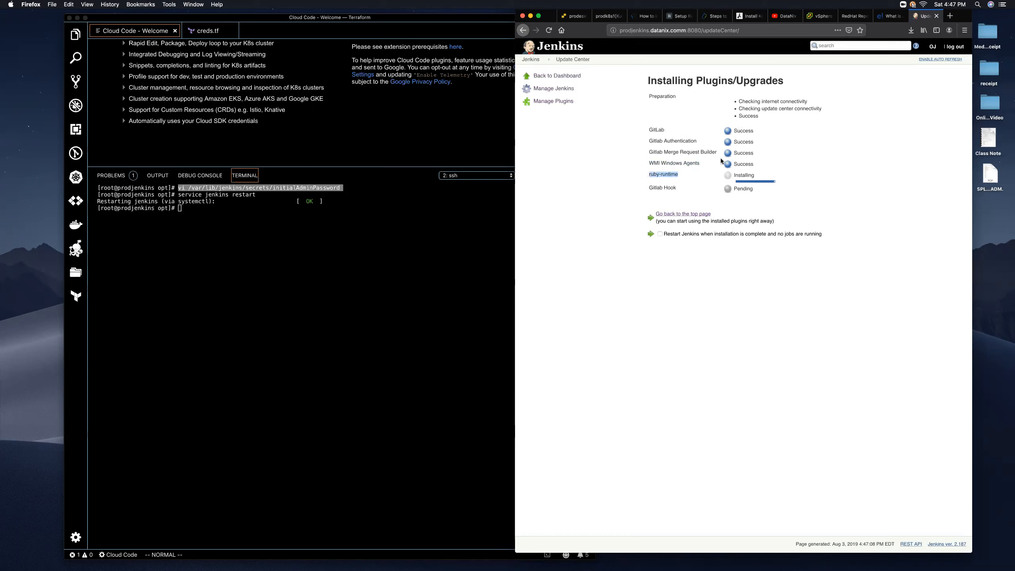